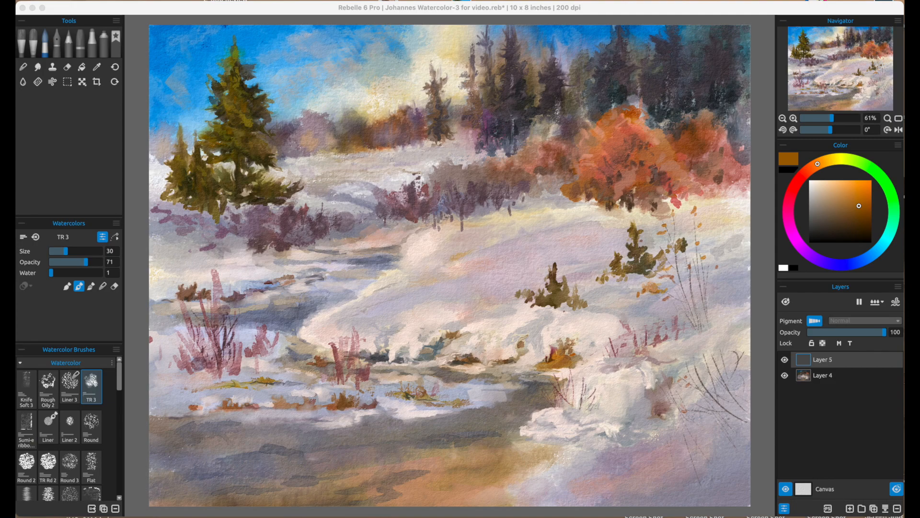
Hide Layer 4 and copy the Knife Soft 3 preset from the Oils & Acrylics brushes.
click(785, 376)
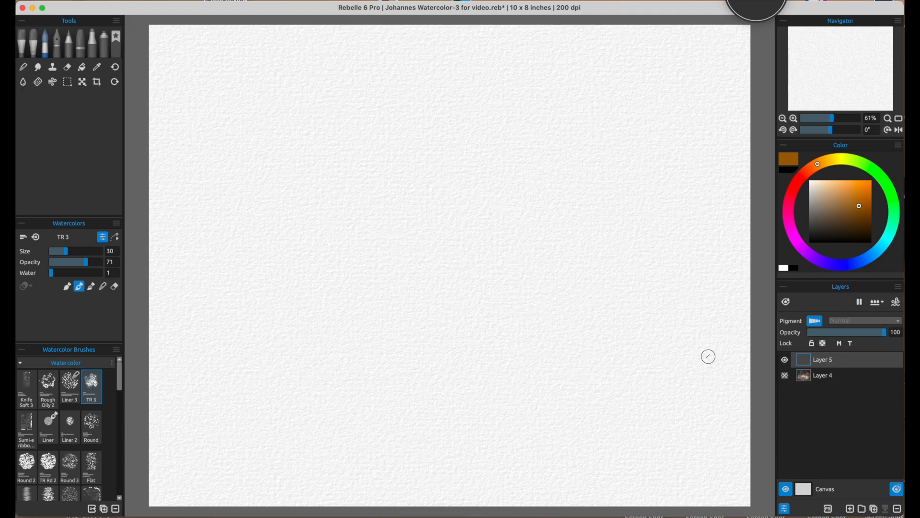
click(24, 46)
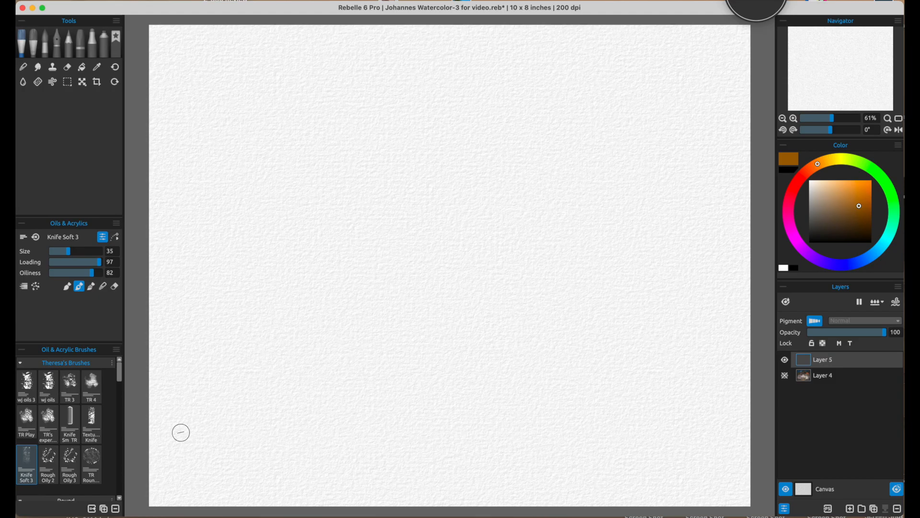
right_click(26, 464)
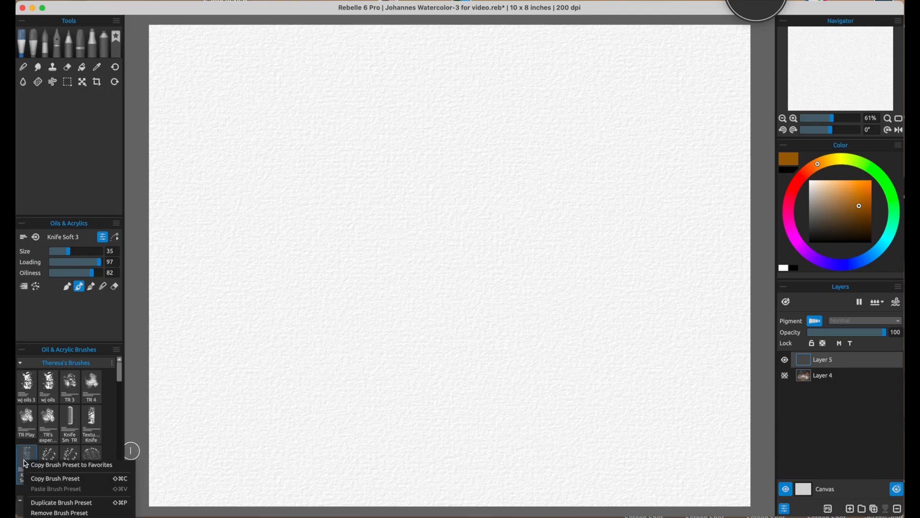
click(53, 479)
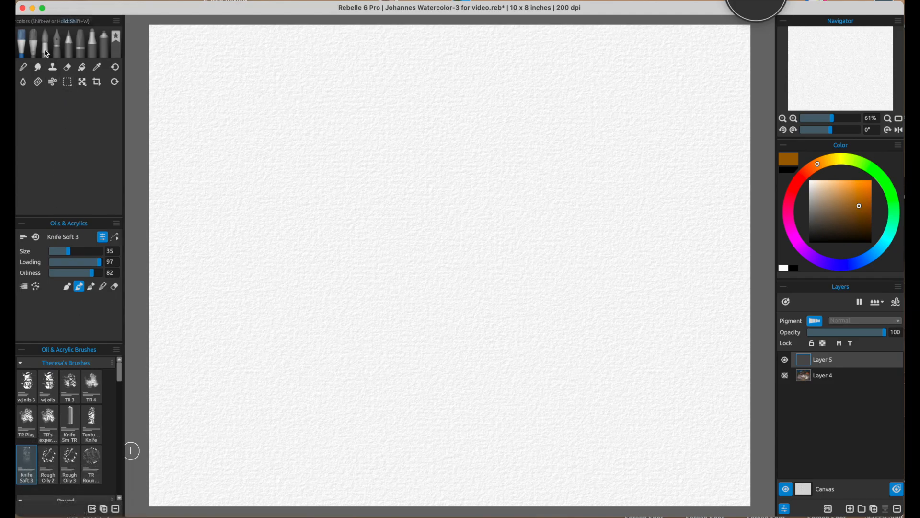
Paste the copied preset into the Watercolor brush group and remove the added Knife Soft 2 preset from the library.
click(45, 46)
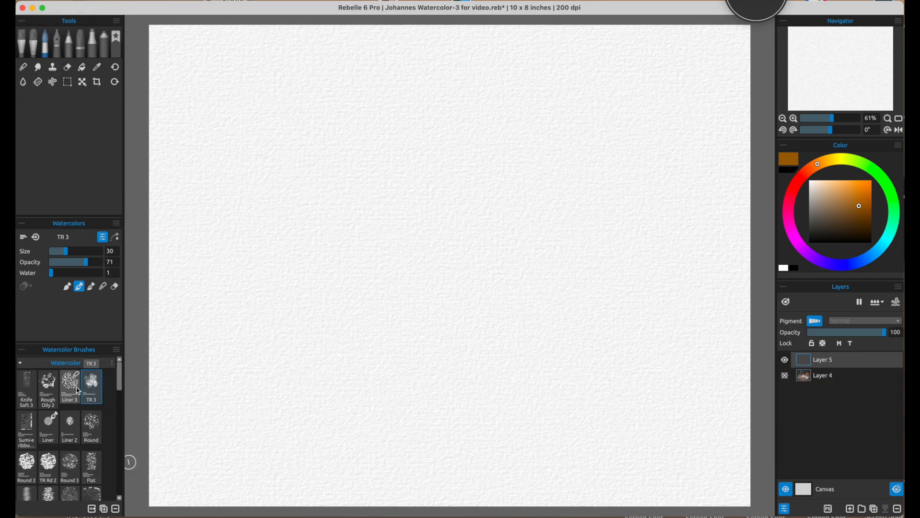
right_click(99, 396)
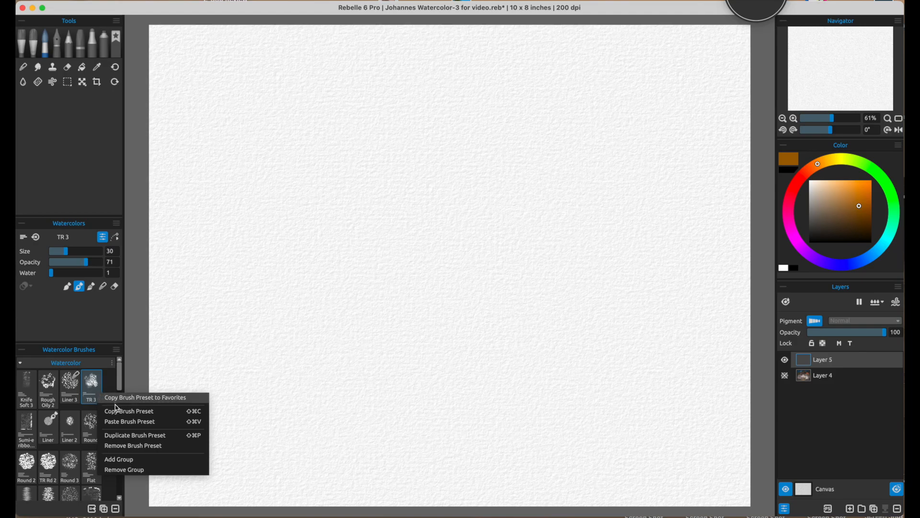
click(121, 422)
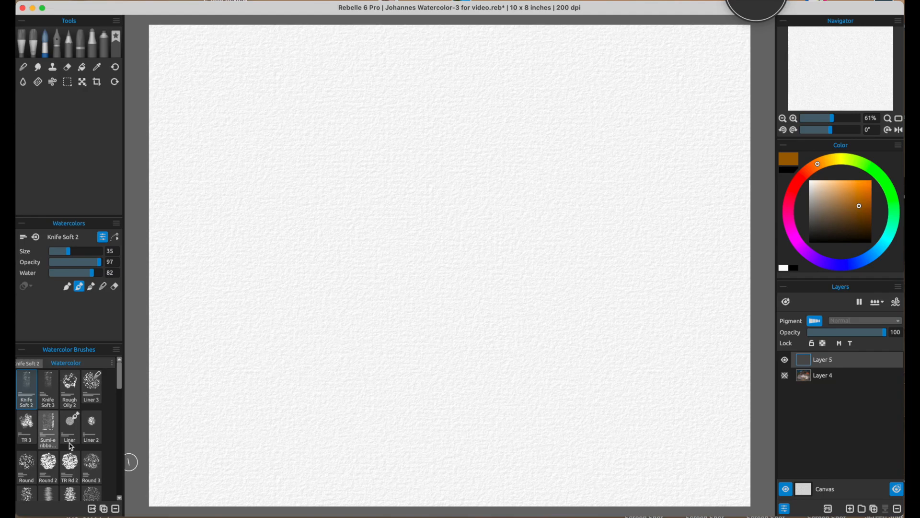
click(116, 510)
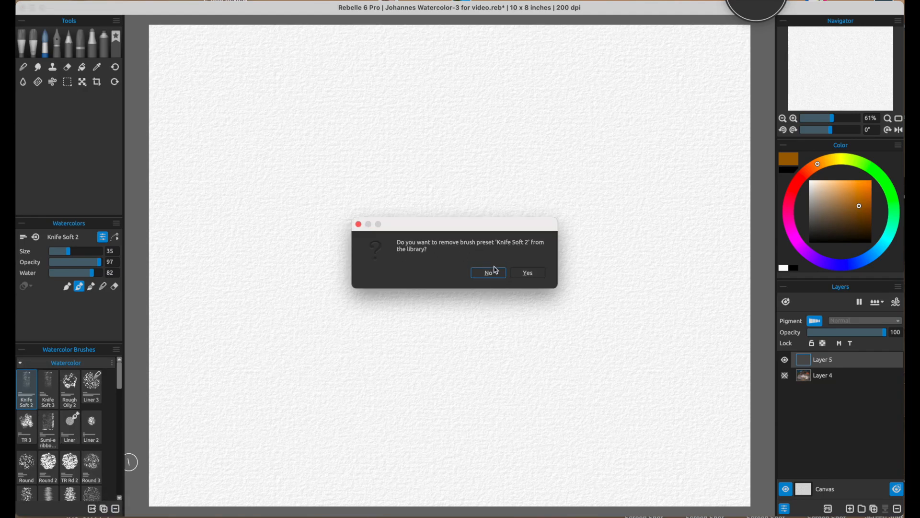
click(528, 273)
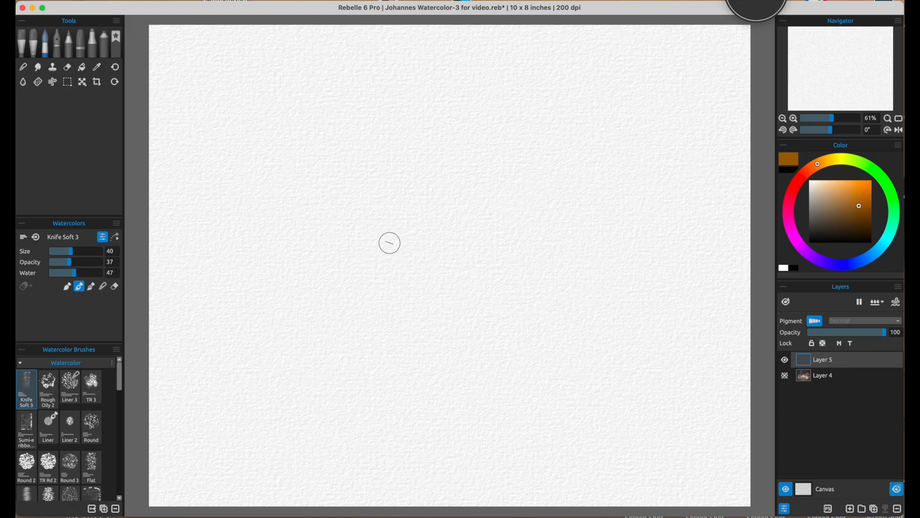
Paint a brown Knife Soft 3 swatch mid-canvas, set the opacity to 88, and paint a second swatch below it for comparison.
mouse_move(484, 178)
mouse_down()
mouse_move(531, 182)
mouse_move(422, 273)
mouse_move(441, 290)
mouse_up()
click(96, 262)
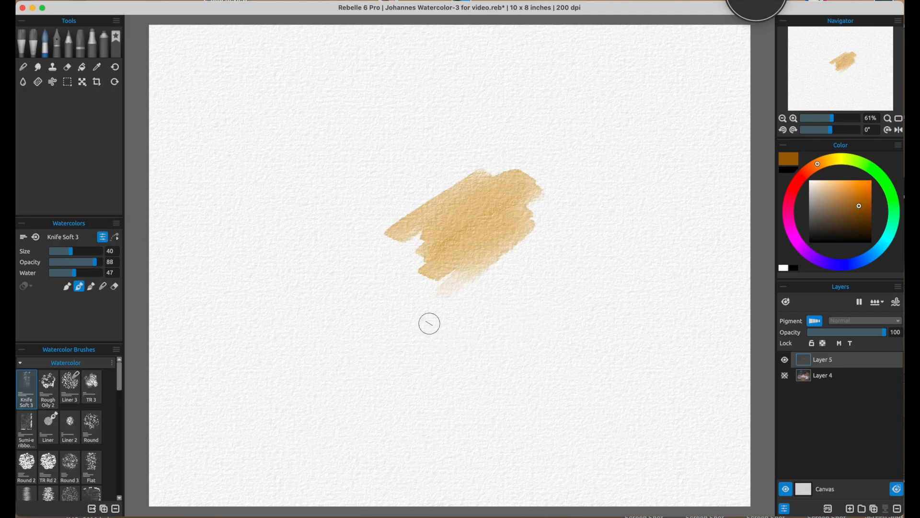
mouse_move(570, 307)
mouse_down()
mouse_move(482, 381)
mouse_move(505, 380)
mouse_move(492, 398)
mouse_move(560, 360)
mouse_move(465, 402)
mouse_up()
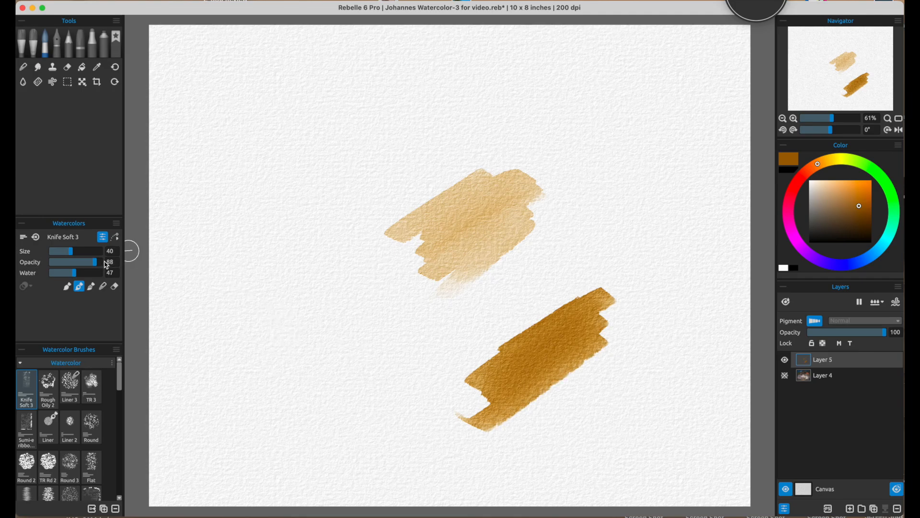
Set the brush opacity to 63 and clear the test swatches from the layer.
drag(94, 262, 84, 263)
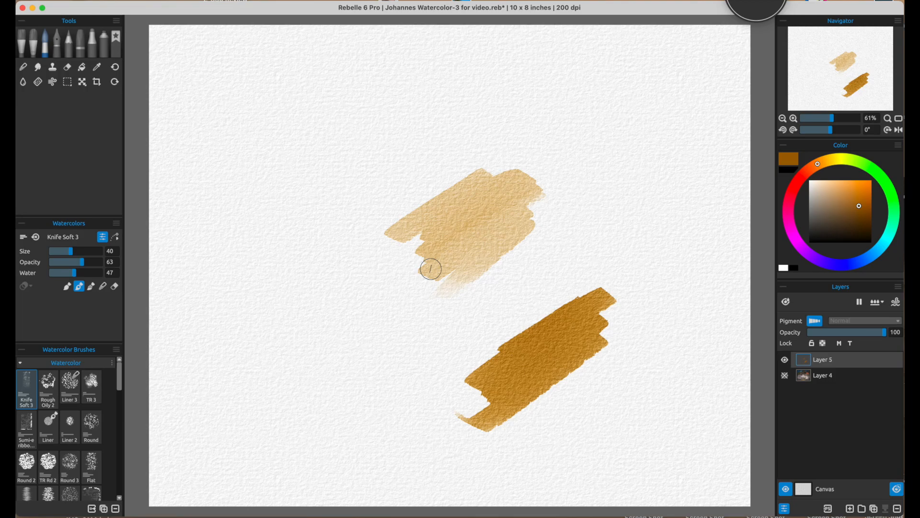
key(BackSpace)
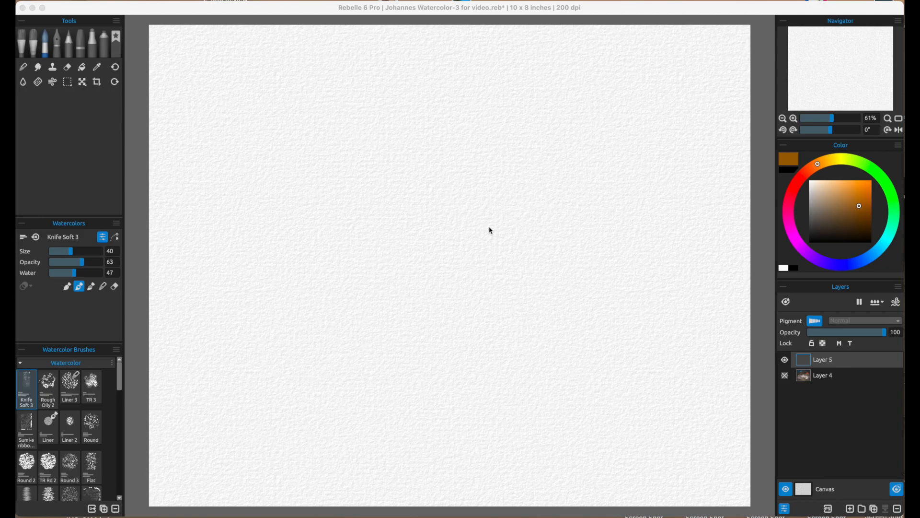
Wet a broad band across the upper canvas with the Splats 3 water brush at size 35, and clear it with watercolors reselected.
click(24, 83)
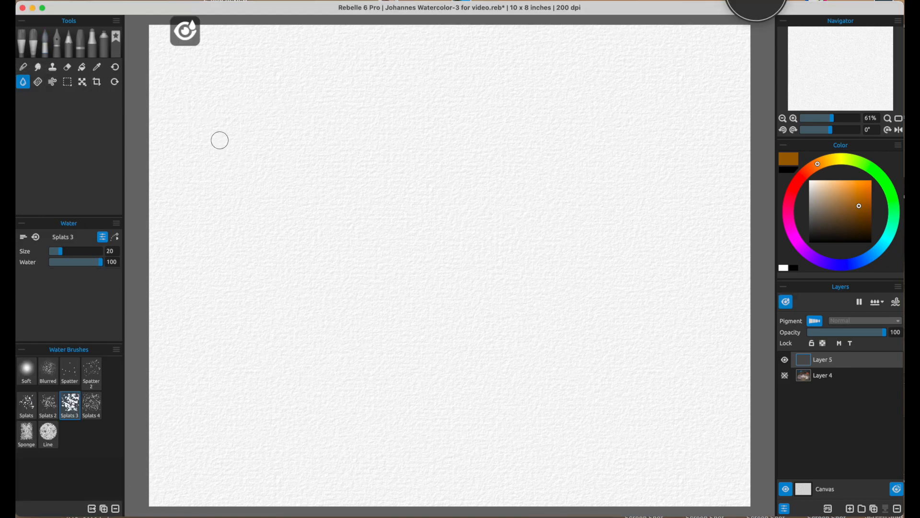
key(bracketright)
key(bracketright)
mouse_move(338, 173)
mouse_down()
mouse_move(553, 168)
mouse_move(314, 185)
mouse_move(606, 191)
mouse_move(244, 217)
mouse_move(620, 204)
mouse_move(293, 226)
mouse_move(601, 234)
mouse_move(269, 251)
mouse_move(615, 247)
mouse_move(315, 262)
mouse_move(713, 281)
mouse_up()
mouse_move(482, 170)
mouse_down()
mouse_move(318, 175)
mouse_move(495, 161)
mouse_move(270, 158)
mouse_move(650, 162)
mouse_move(393, 142)
mouse_move(630, 146)
mouse_move(647, 172)
mouse_move(581, 193)
mouse_move(422, 201)
mouse_move(493, 220)
mouse_move(292, 221)
mouse_move(260, 192)
mouse_move(431, 129)
mouse_up()
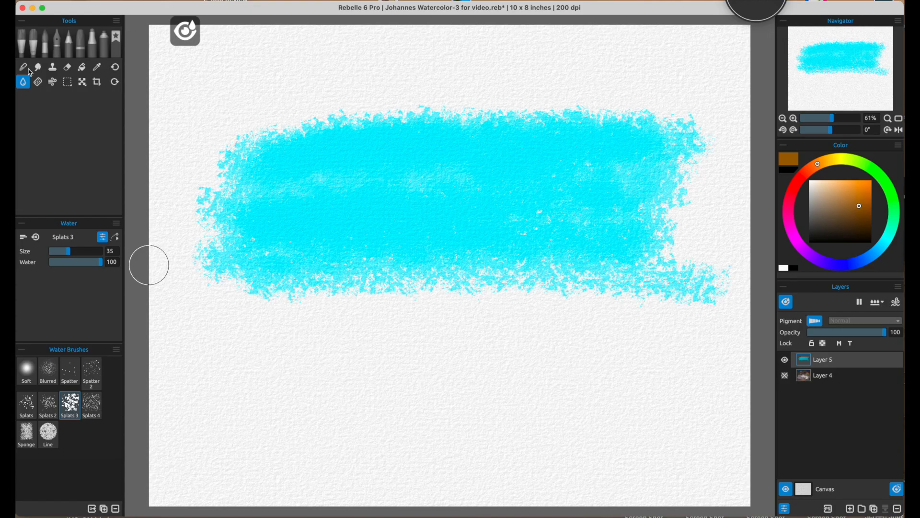
click(45, 43)
key(BackSpace)
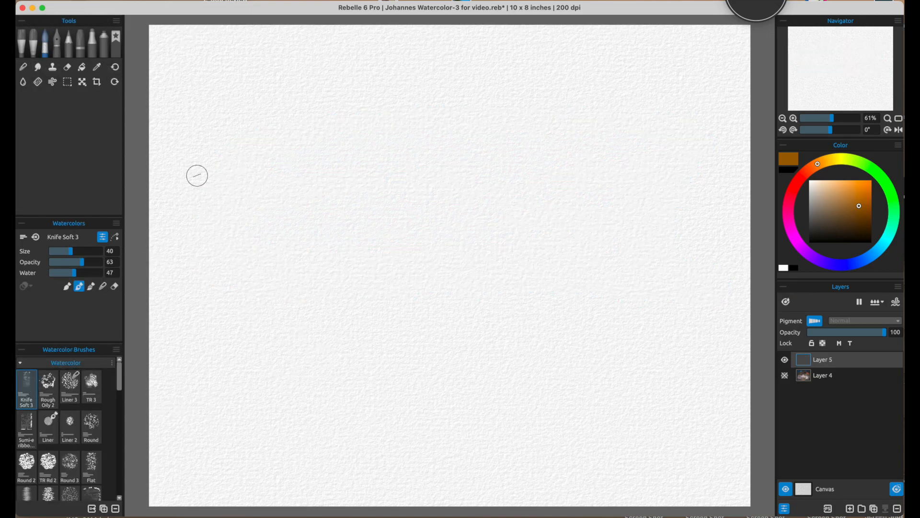
Expand the Brush Creator over the canvas and examine Knife Soft 3's shape rotation options and paint settings.
drag(704, 0, 444, 18)
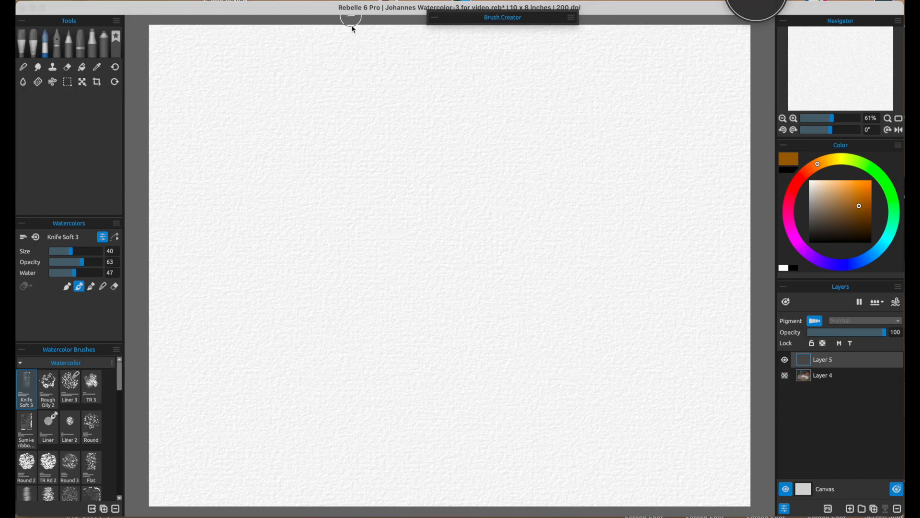
drag(353, 29, 315, 30)
click(293, 32)
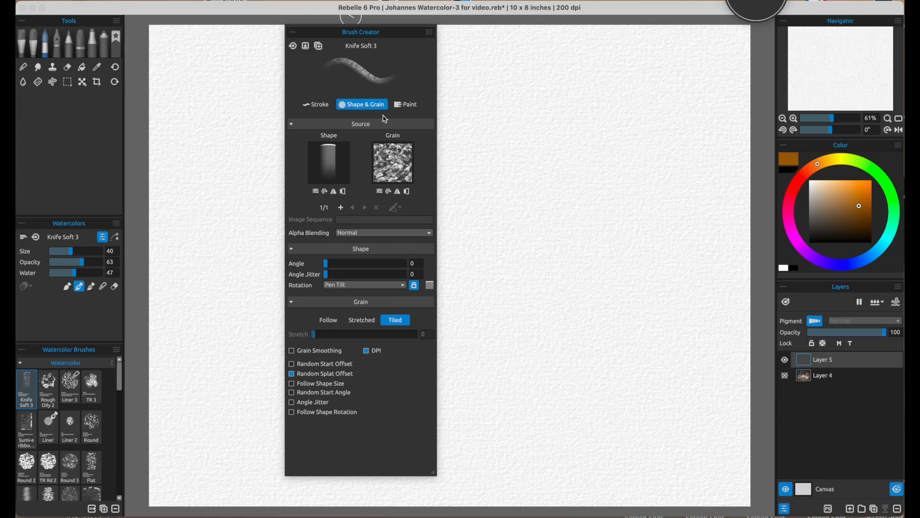
click(404, 286)
click(402, 287)
click(408, 106)
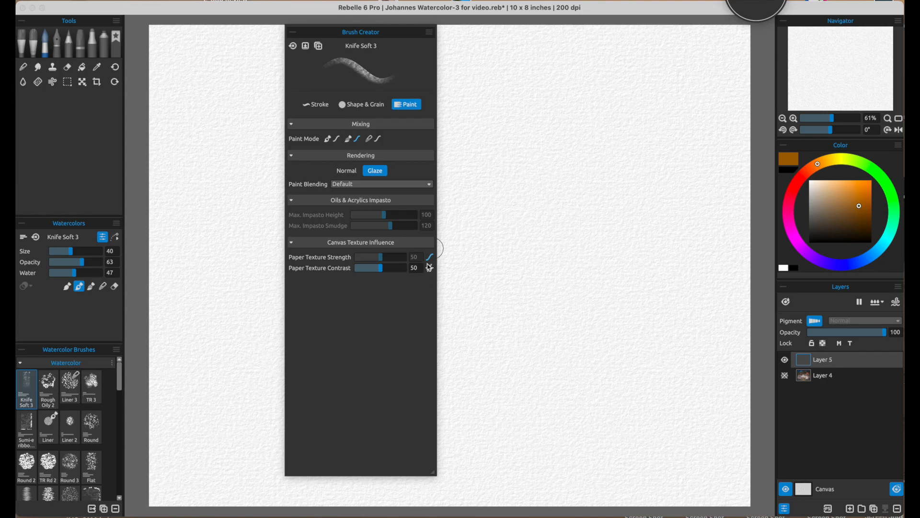
Compare rendering modes by painting one brown swatch with Normal and a second one below it with Glaze.
click(347, 171)
mouse_move(577, 222)
mouse_down()
mouse_move(536, 278)
mouse_move(561, 272)
mouse_move(517, 336)
mouse_up()
click(374, 170)
mouse_move(613, 326)
mouse_down()
mouse_move(632, 319)
mouse_move(570, 398)
mouse_move(585, 413)
mouse_move(590, 387)
mouse_up()
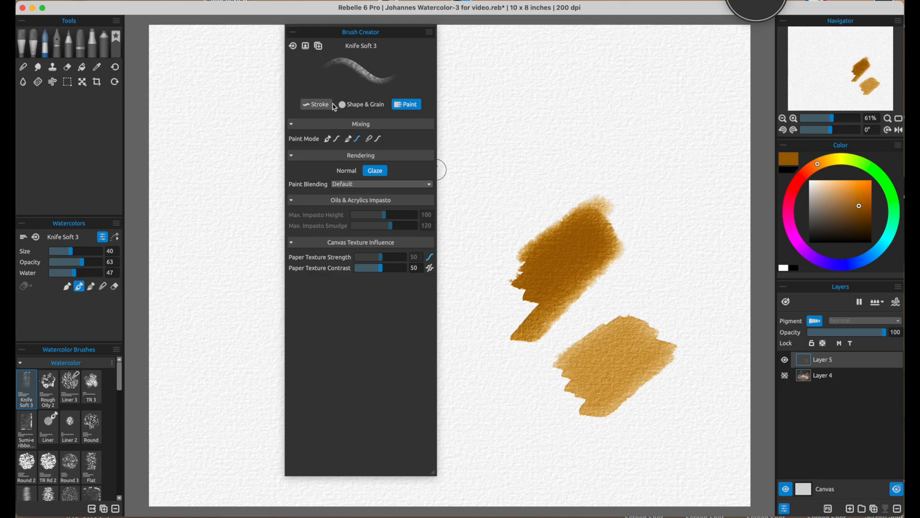
Examine the brush's Stroke settings for size, opacity and spacing, and move the collapsed Brush Creator off the canvas.
click(316, 104)
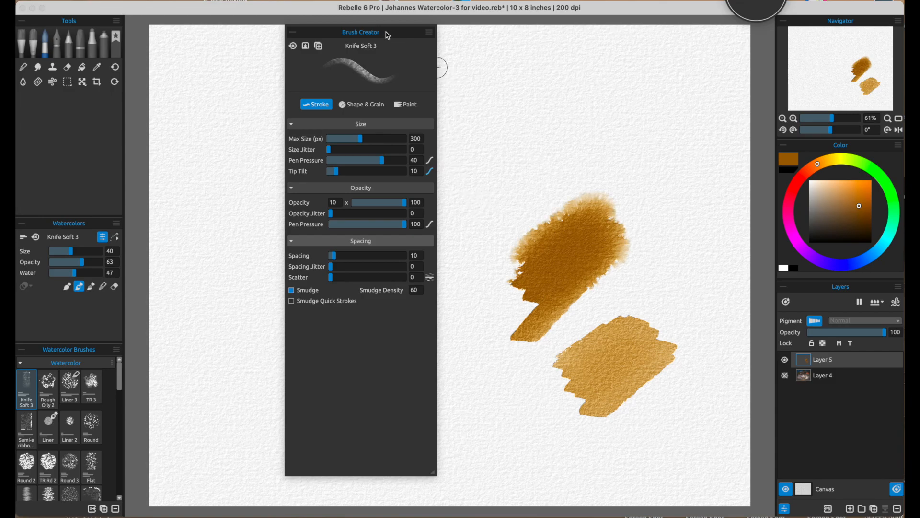
drag(389, 35, 336, 34)
mouse_move(587, 190)
mouse_down()
mouse_move(544, 273)
mouse_move(573, 194)
mouse_move(597, 213)
mouse_up()
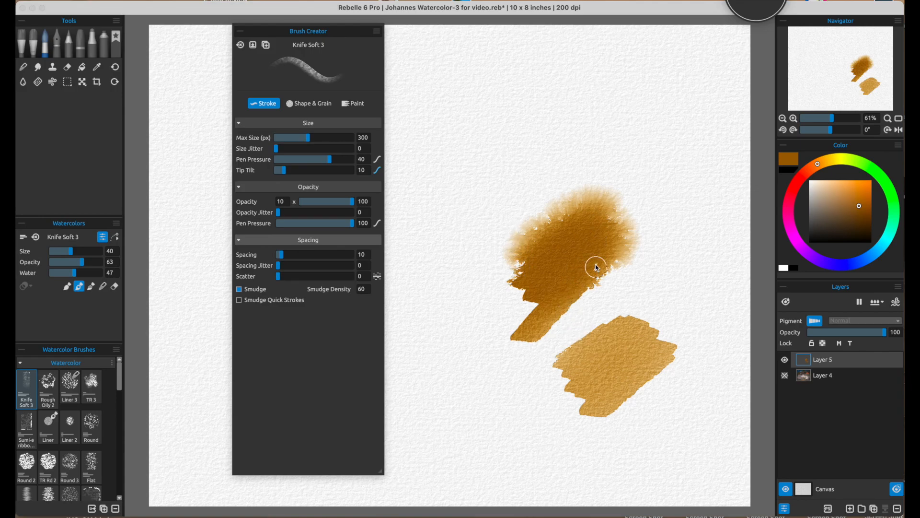
click(240, 31)
drag(297, 31, 371, 0)
Bring the Tilt panel onto the canvas, try its tilt control, and move the panel back beside the Navigator.
drag(771, 0, 397, 80)
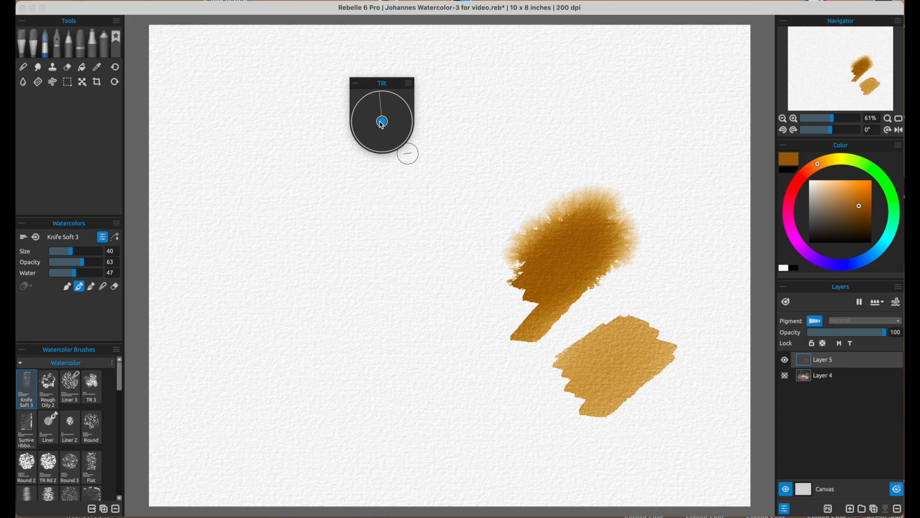
drag(382, 118, 387, 119)
drag(370, 86, 772, 10)
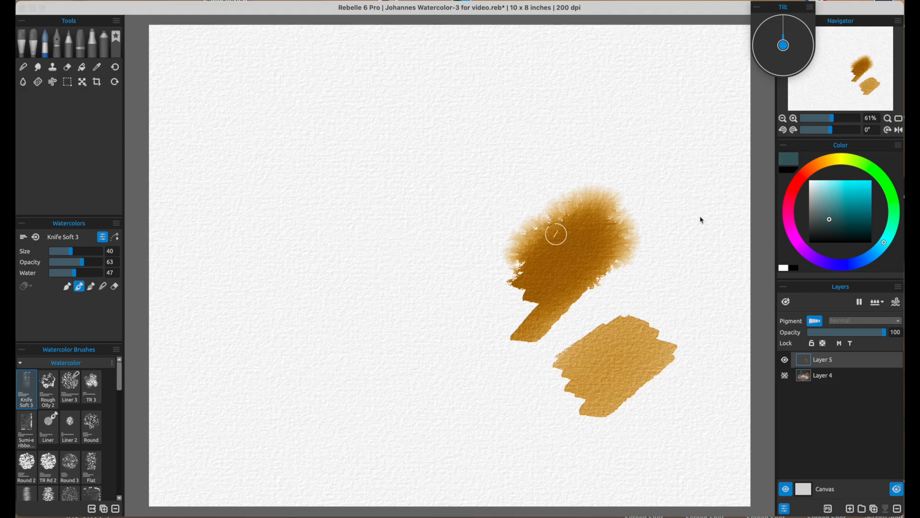
Choose a dark olive green and paint a few short vertical strokes beside the brown swatches.
click(848, 158)
drag(842, 217, 839, 223)
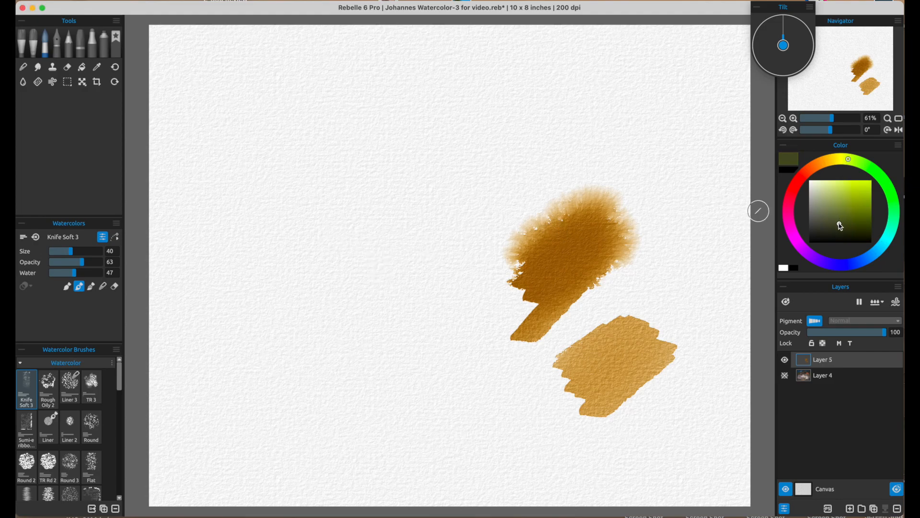
drag(375, 159, 374, 237)
drag(383, 192, 386, 236)
drag(397, 192, 396, 226)
Reduce the brush size to 25 and add more vertical strokes on both sides of the green marks.
key([)
key([)
key([)
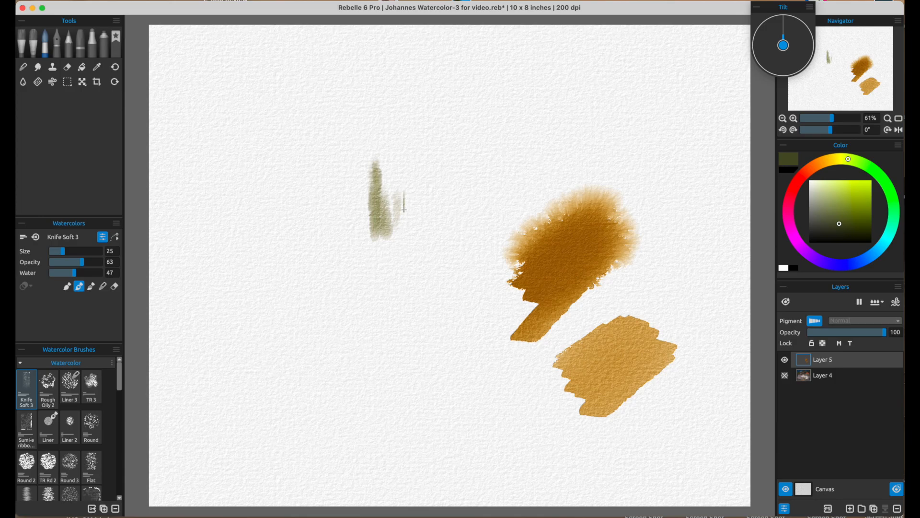
mouse_move(401, 235)
mouse_down()
mouse_move(407, 191)
mouse_move(352, 236)
mouse_up()
drag(359, 183, 359, 235)
drag(331, 183, 336, 216)
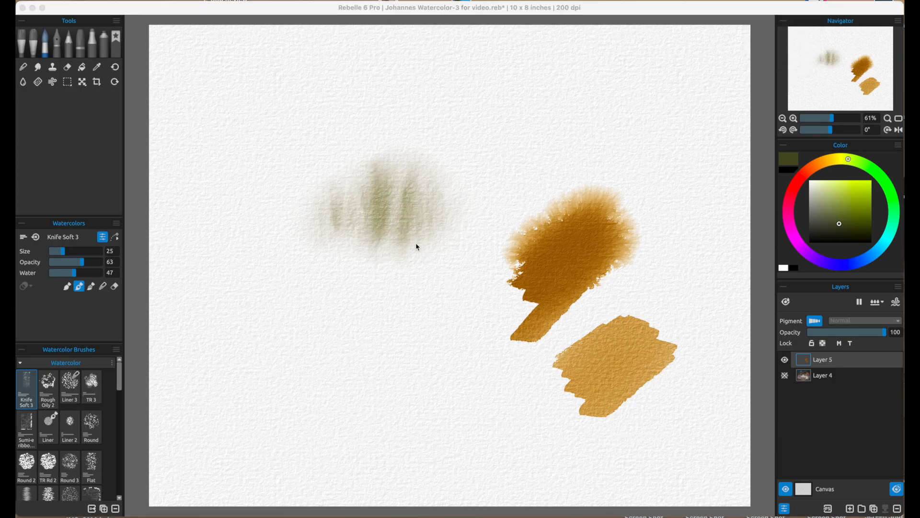
click(400, 223)
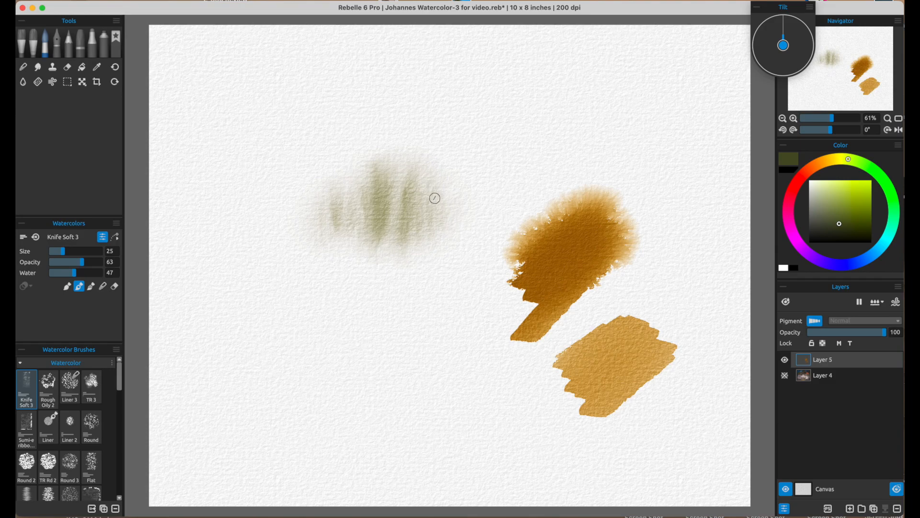
Set the brush's water to 26 and paint a second group of green vertical strokes between the first group and the brown swatch.
drag(74, 274, 66, 277)
mouse_move(480, 170)
mouse_down()
mouse_move(488, 244)
mouse_move(501, 233)
mouse_up()
drag(506, 153, 509, 226)
mouse_move(472, 170)
mouse_down()
mouse_move(463, 241)
mouse_move(481, 229)
mouse_up()
drag(519, 168, 517, 214)
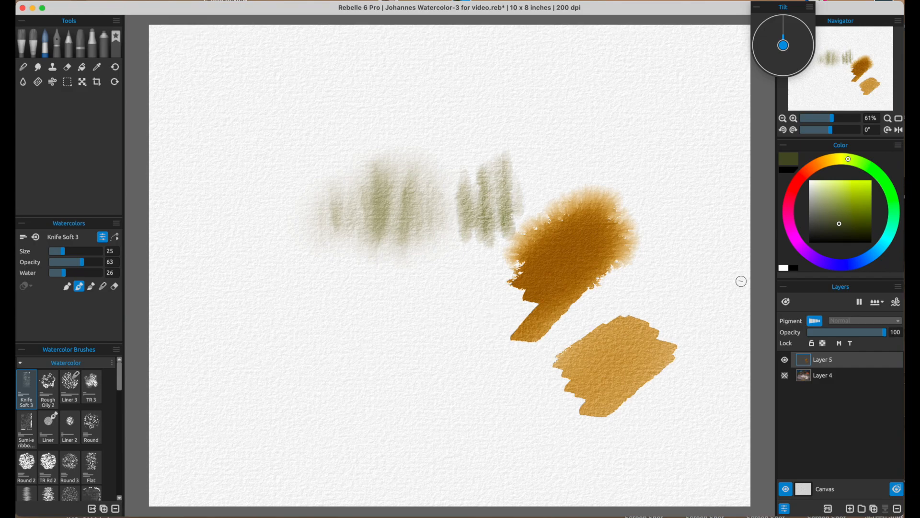
Examine the options for wetting or drying the layer.
click(885, 306)
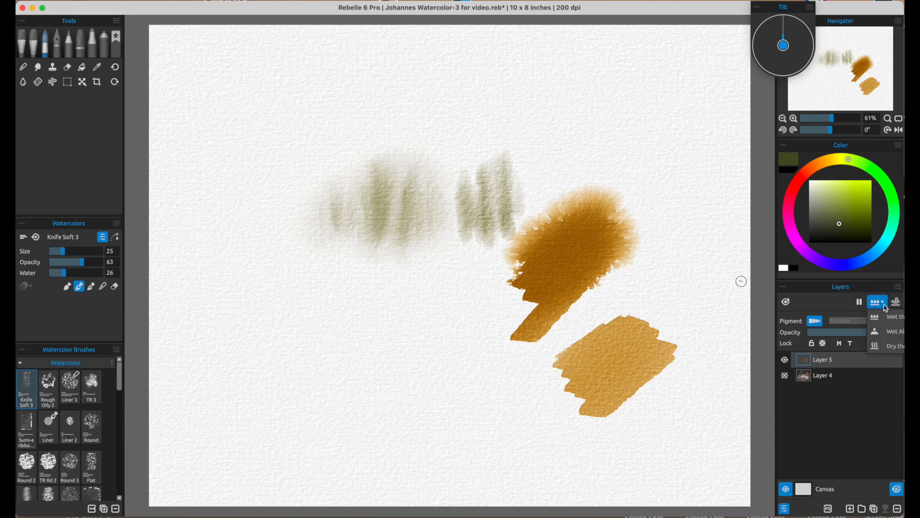
click(886, 304)
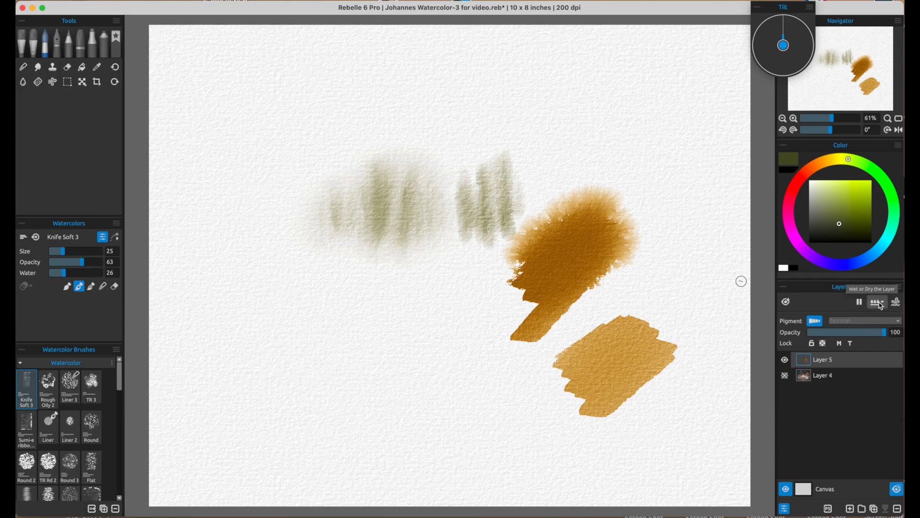
click(884, 303)
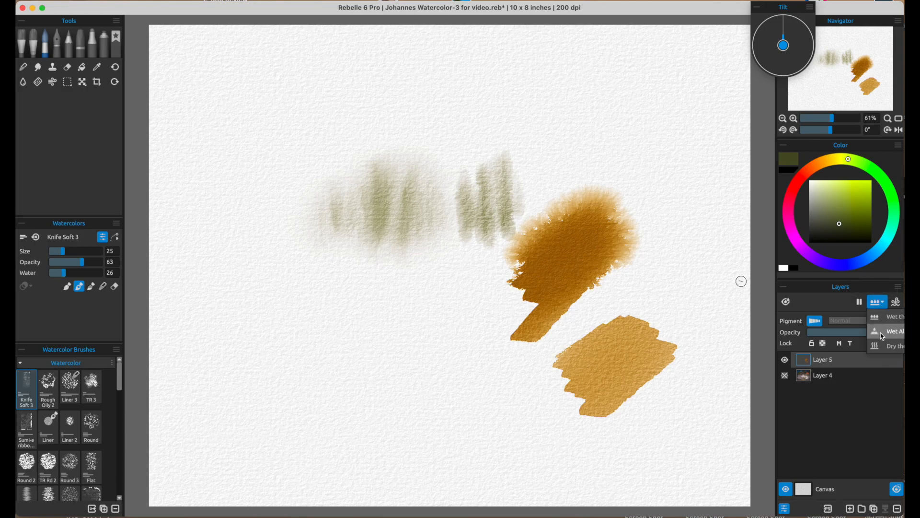
click(886, 305)
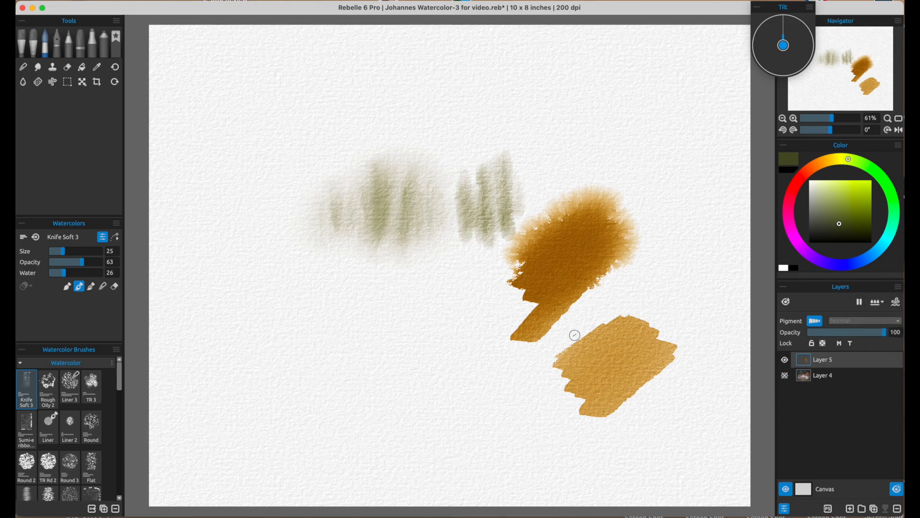
Clear the layer and wet a wide horizontal band across the upper canvas with the Splats 3 water brush.
key(BackSpace)
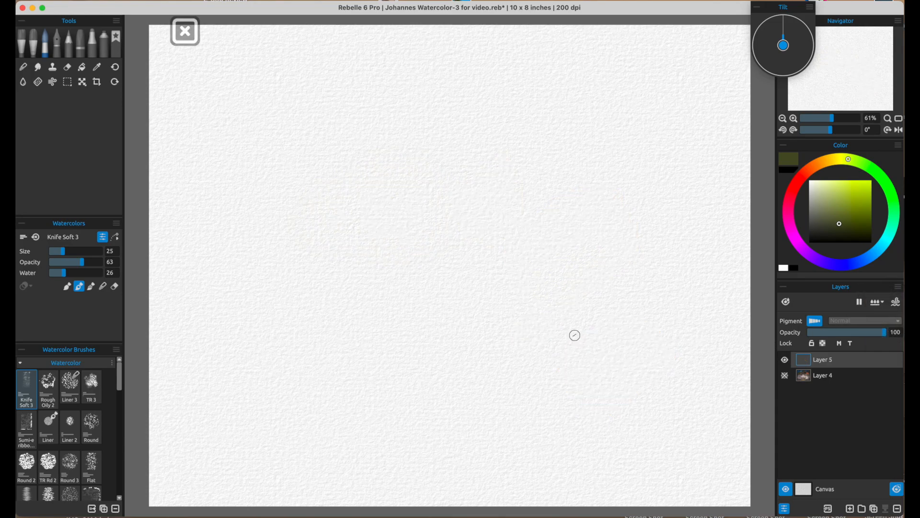
click(25, 83)
mouse_move(353, 199)
mouse_down()
mouse_move(277, 200)
mouse_move(498, 225)
mouse_move(259, 239)
mouse_move(671, 240)
mouse_move(243, 234)
mouse_up()
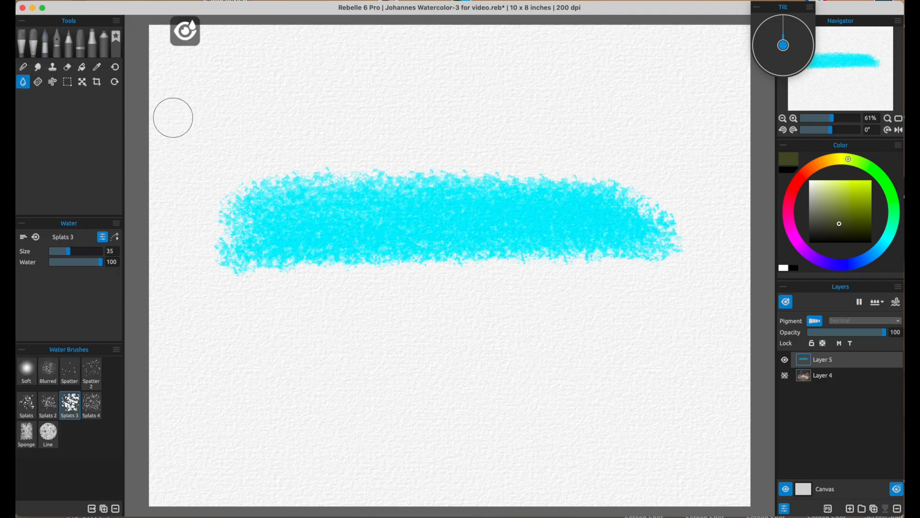
Paint a group of thin vertical olive-green strokes on the wetted band with the Knife Soft 3 watercolor brush at size 25.
click(45, 42)
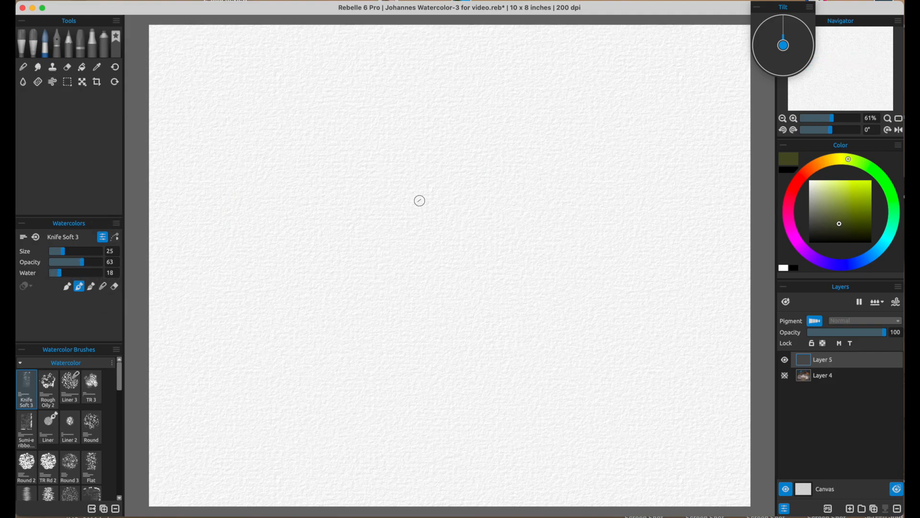
key(bracketleft)
mouse_move(425, 168)
mouse_down()
mouse_move(418, 256)
mouse_move(426, 240)
mouse_up()
drag(432, 207, 429, 246)
drag(440, 210, 440, 243)
drag(445, 191, 447, 237)
drag(456, 188, 455, 228)
drag(408, 193, 413, 252)
drag(397, 184, 397, 239)
drag(388, 202, 396, 239)
drag(392, 212, 410, 246)
drag(466, 186, 468, 235)
drag(454, 187, 459, 242)
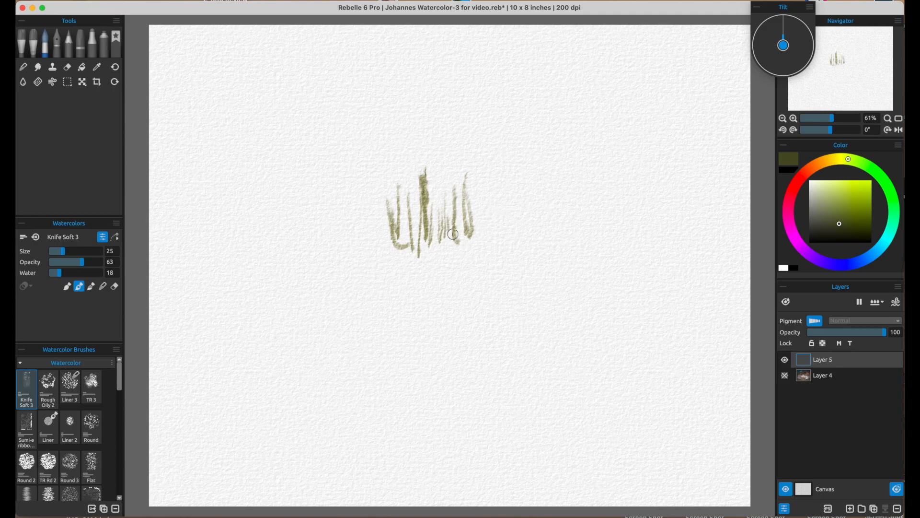
Fill the gaps between the olive strokes and extend the group on both sides with more strokes.
mouse_move(452, 234)
mouse_down()
mouse_move(486, 232)
mouse_move(466, 216)
mouse_move(419, 208)
mouse_move(440, 214)
mouse_move(434, 229)
mouse_move(415, 210)
mouse_up()
mouse_move(398, 224)
mouse_down()
mouse_move(408, 220)
mouse_move(406, 230)
mouse_up()
mouse_move(387, 192)
mouse_down()
mouse_move(393, 235)
mouse_move(380, 244)
mouse_up()
drag(380, 244, 384, 244)
mouse_move(469, 230)
mouse_down()
mouse_move(470, 174)
mouse_move(476, 239)
mouse_move(483, 225)
mouse_move(475, 198)
mouse_move(438, 238)
mouse_up()
Choose a dark teal color and paint vertical strokes over and beside the olive group.
click(884, 242)
click(844, 224)
click(826, 228)
mouse_move(461, 196)
mouse_down()
mouse_move(465, 219)
mouse_move(469, 193)
mouse_move(466, 230)
mouse_move(481, 228)
mouse_move(443, 228)
mouse_move(431, 217)
mouse_move(420, 226)
mouse_move(409, 192)
mouse_move(413, 213)
mouse_move(389, 192)
mouse_move(372, 236)
mouse_up()
drag(463, 188, 475, 247)
mouse_move(447, 173)
mouse_down()
mouse_move(449, 229)
mouse_move(436, 229)
mouse_up()
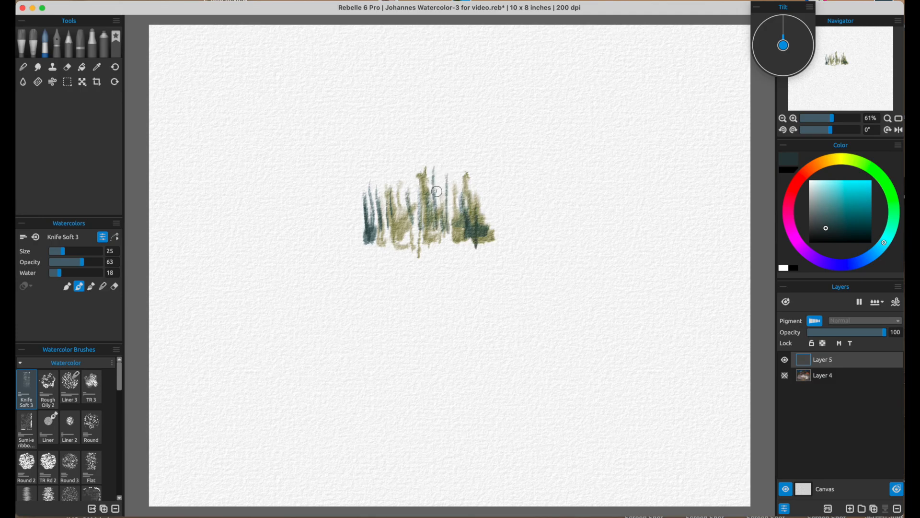
Paint a taller teal tree at the group's left end, adding its side branches with the brush size at 20.
drag(363, 147, 369, 228)
mouse_move(359, 173)
mouse_down()
mouse_move(361, 194)
mouse_move(375, 203)
mouse_up()
key(bracketleft)
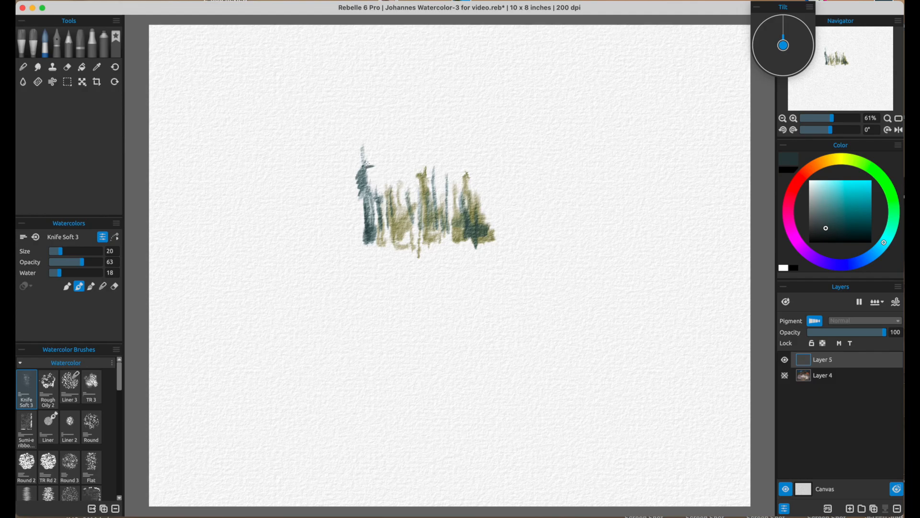
drag(370, 219, 357, 228)
Add teal strokes through the middle and along both ends of the group, plus a taller trunk beside the left tree.
drag(429, 179, 424, 230)
drag(419, 197, 422, 233)
drag(412, 187, 411, 229)
mouse_move(465, 182)
mouse_down()
mouse_move(469, 216)
mouse_move(493, 229)
mouse_up()
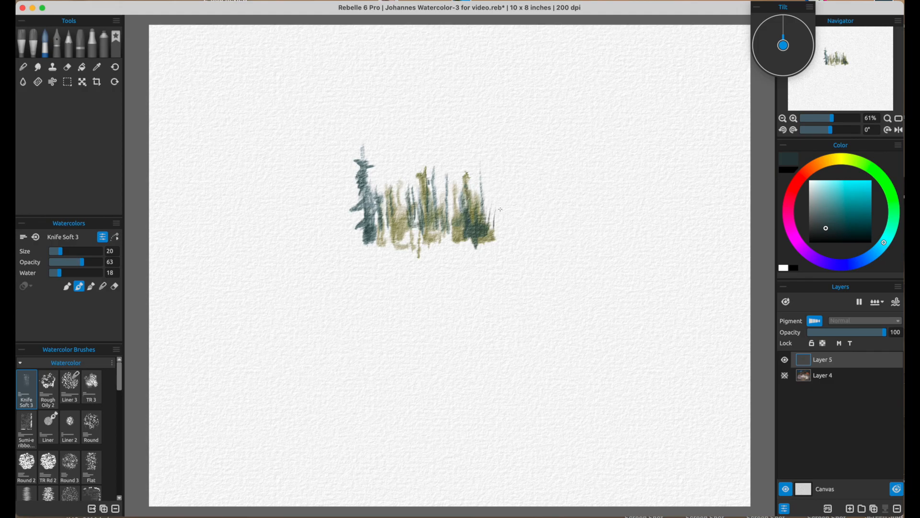
drag(356, 205, 345, 234)
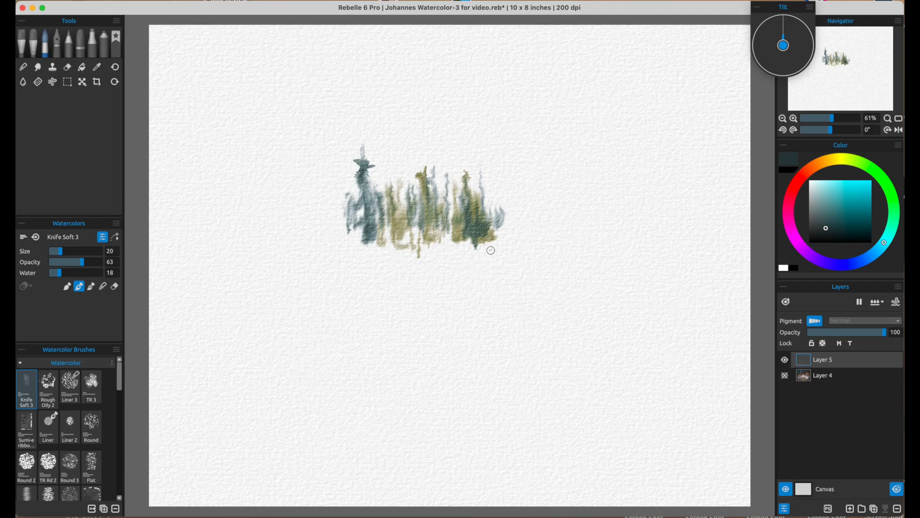
mouse_move(487, 177)
mouse_down()
mouse_move(492, 223)
mouse_move(501, 223)
mouse_up()
mouse_move(398, 181)
mouse_down()
mouse_move(405, 230)
mouse_move(389, 152)
mouse_up()
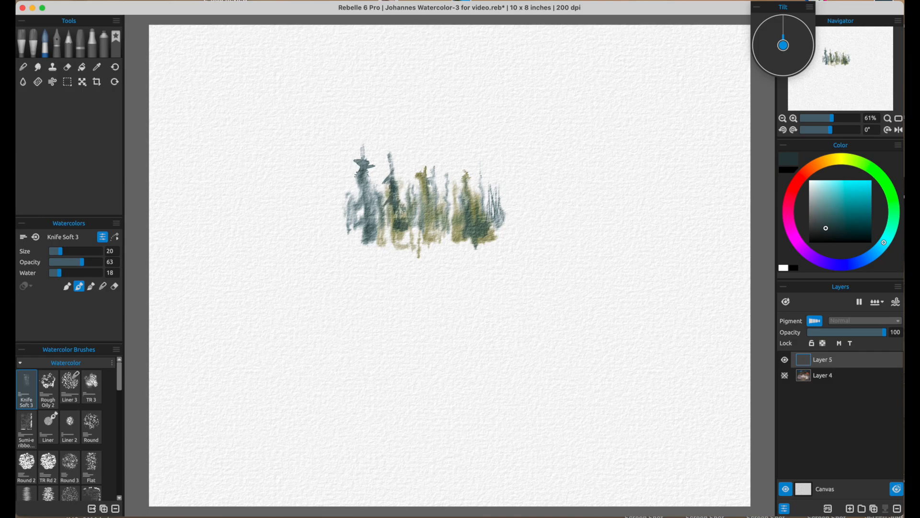
Extend the group's left edge with teal vertical strokes, raising the brush size to 25.
drag(341, 184, 348, 229)
drag(338, 190, 345, 230)
key(])
drag(342, 193, 345, 218)
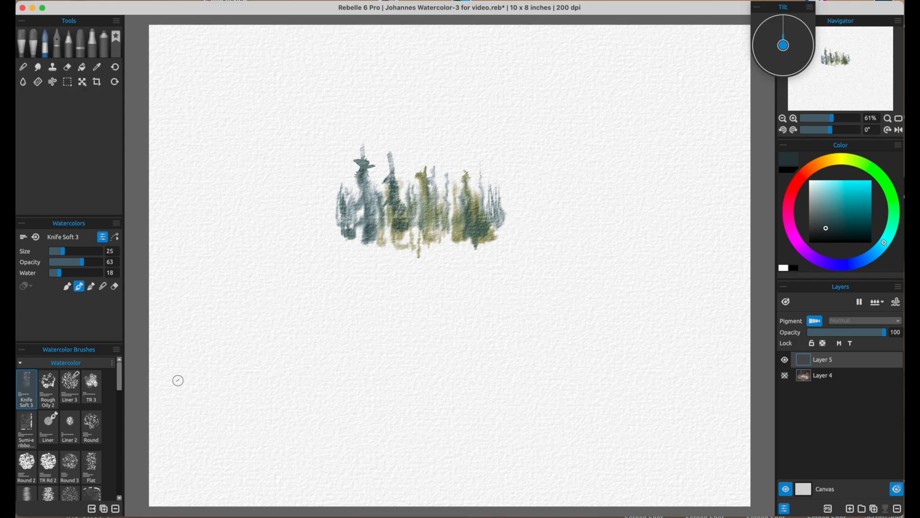
Add fine teal lines in the right part and just beyond the left edge of the group with the Liner brush.
click(49, 426)
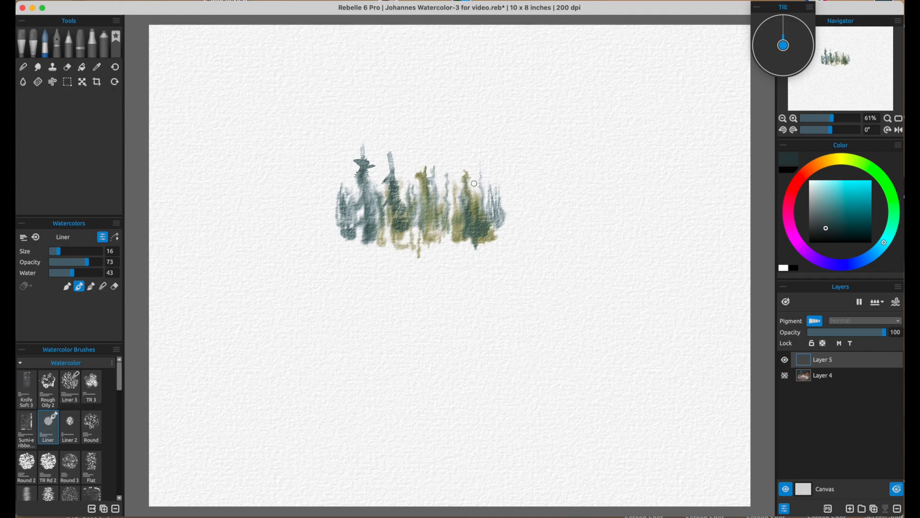
mouse_move(478, 175)
mouse_down()
mouse_move(480, 195)
mouse_move(450, 221)
mouse_up()
drag(332, 172, 330, 197)
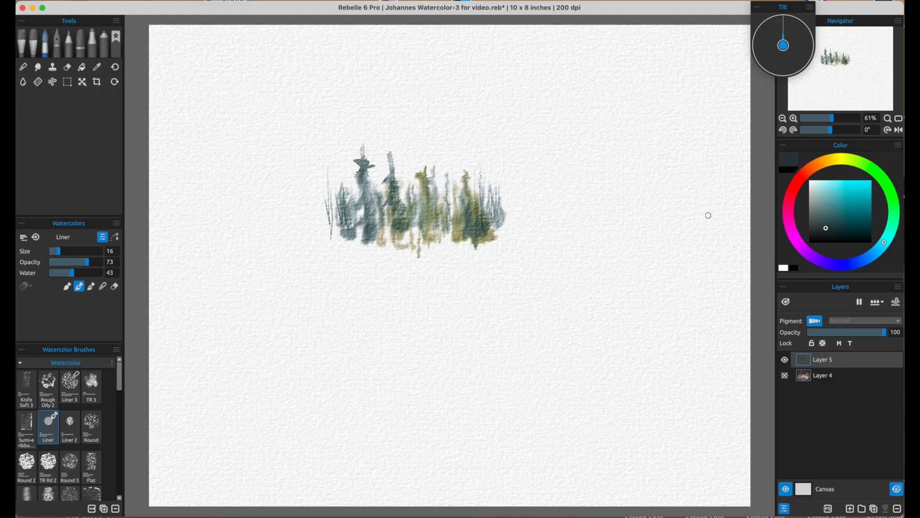
Return to the Knife Soft 3 brush and build up the tree masses and tall trunks across the group in teal.
click(27, 383)
mouse_move(347, 227)
mouse_down()
mouse_move(340, 203)
mouse_move(325, 221)
mouse_move(335, 227)
mouse_move(387, 226)
mouse_move(428, 209)
mouse_move(447, 228)
mouse_move(466, 214)
mouse_move(465, 167)
mouse_move(494, 235)
mouse_up()
drag(347, 184, 335, 219)
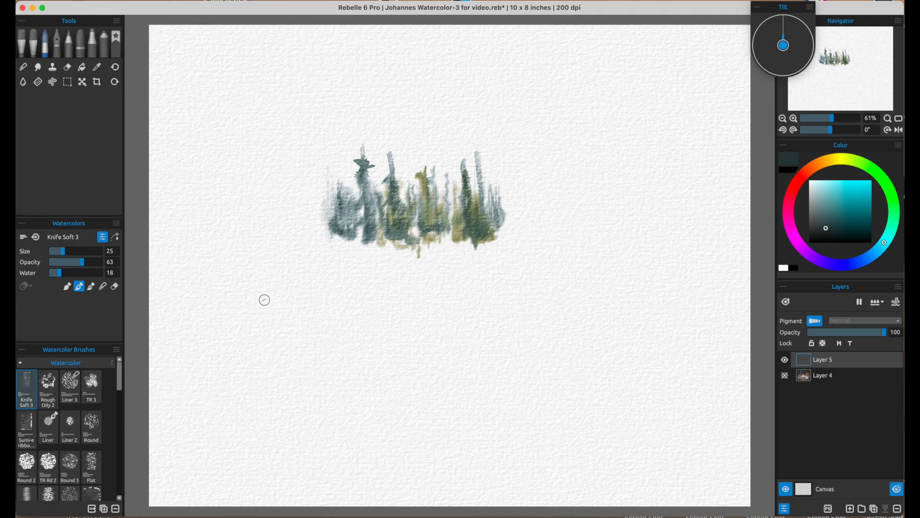
drag(491, 192, 490, 214)
drag(341, 196, 337, 216)
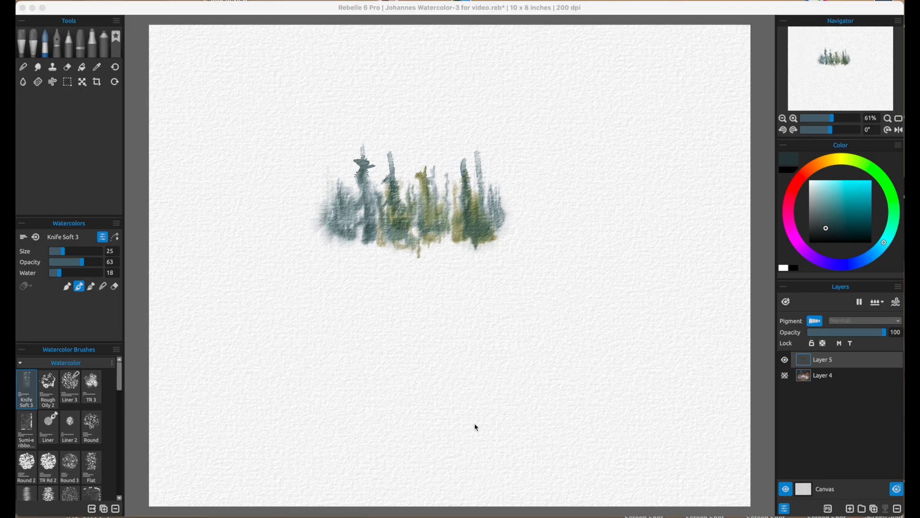
Paint darker teal trunks in the group's right half with the TR 3 brush at water 14 and size 20.
click(91, 398)
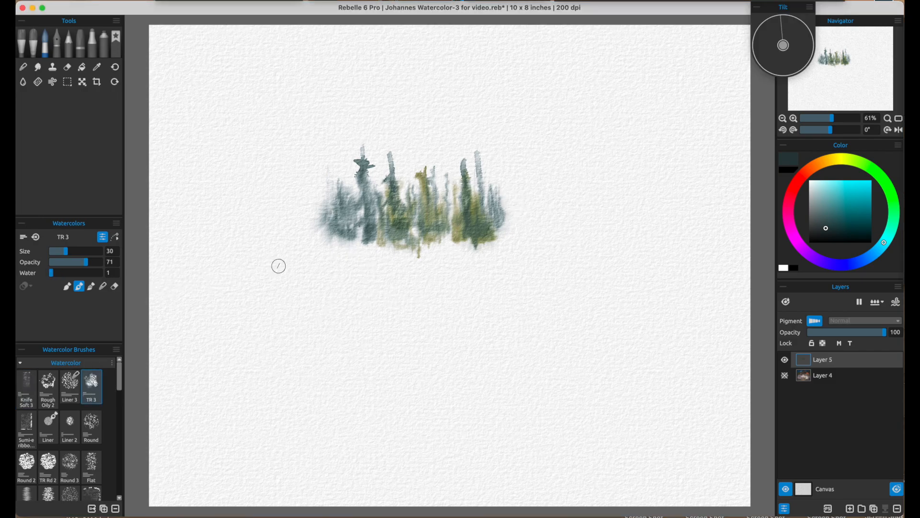
click(58, 273)
key(bracketleft)
click(825, 235)
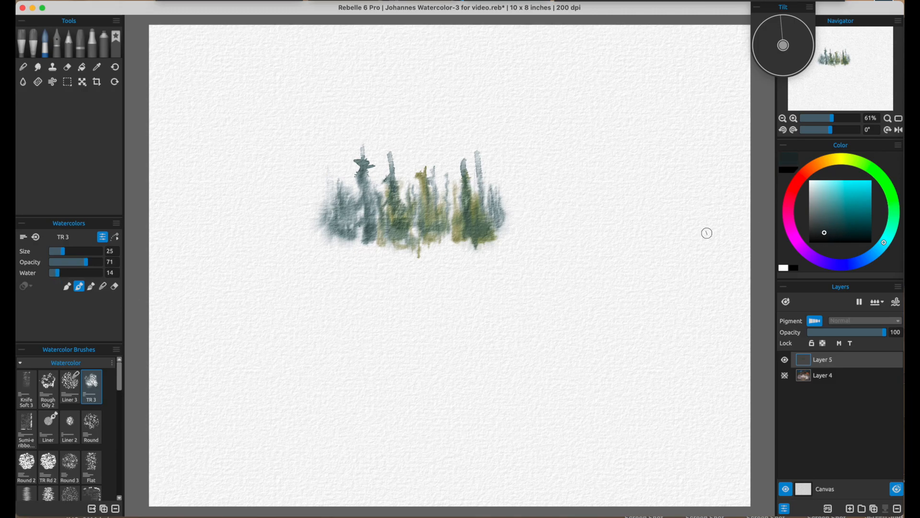
key(bracketleft)
drag(469, 188, 476, 221)
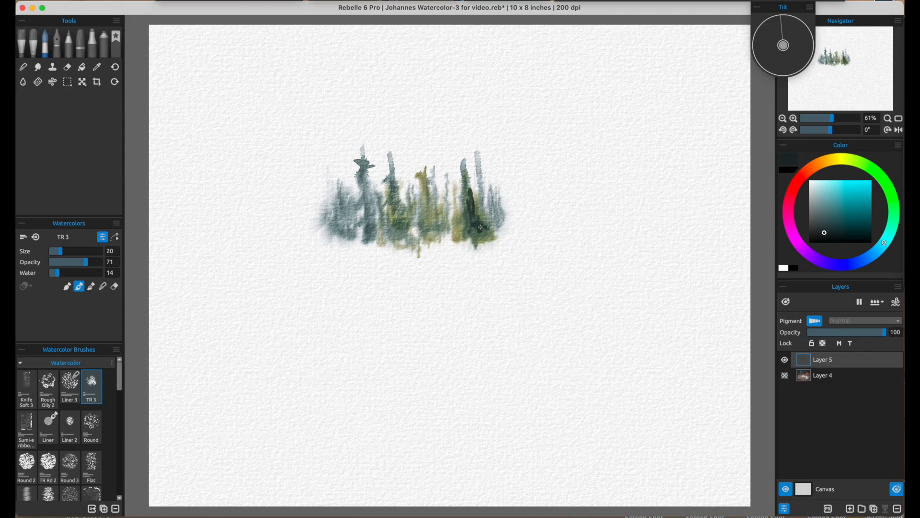
drag(435, 198, 442, 222)
drag(484, 165, 488, 204)
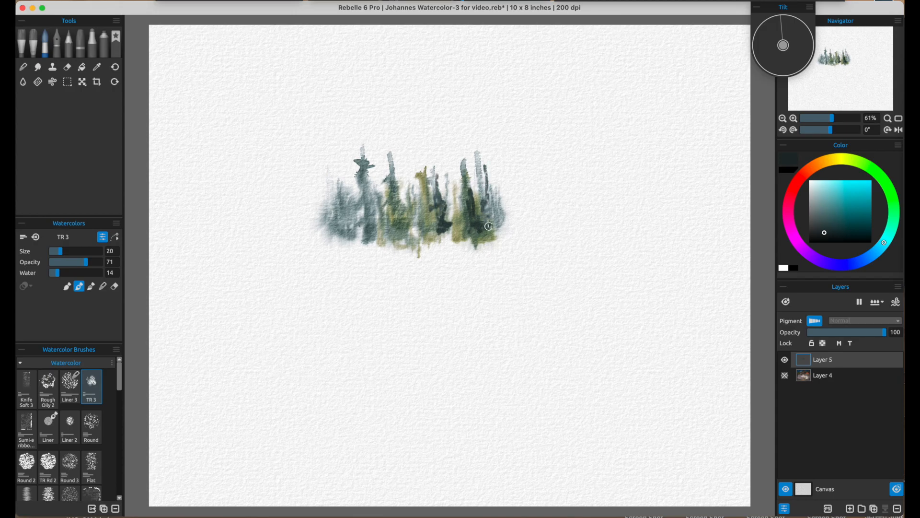
Paint the tallest dark tree left of the group's center and add dark trunks to its left.
mouse_move(413, 185)
mouse_down()
mouse_move(417, 222)
mouse_move(402, 177)
mouse_move(413, 203)
mouse_move(406, 219)
mouse_move(389, 167)
mouse_move(398, 220)
mouse_move(387, 125)
mouse_up()
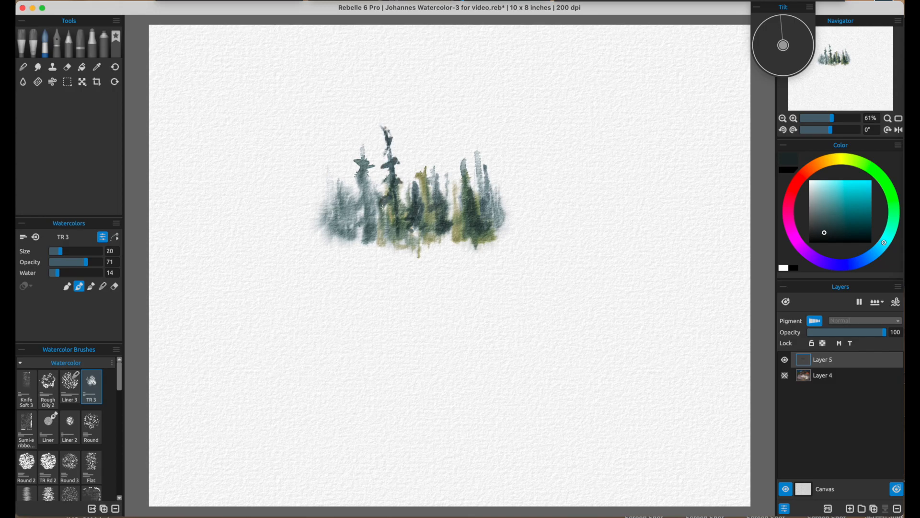
drag(366, 174, 368, 225)
mouse_move(351, 192)
mouse_down()
mouse_move(350, 228)
mouse_move(341, 221)
mouse_up()
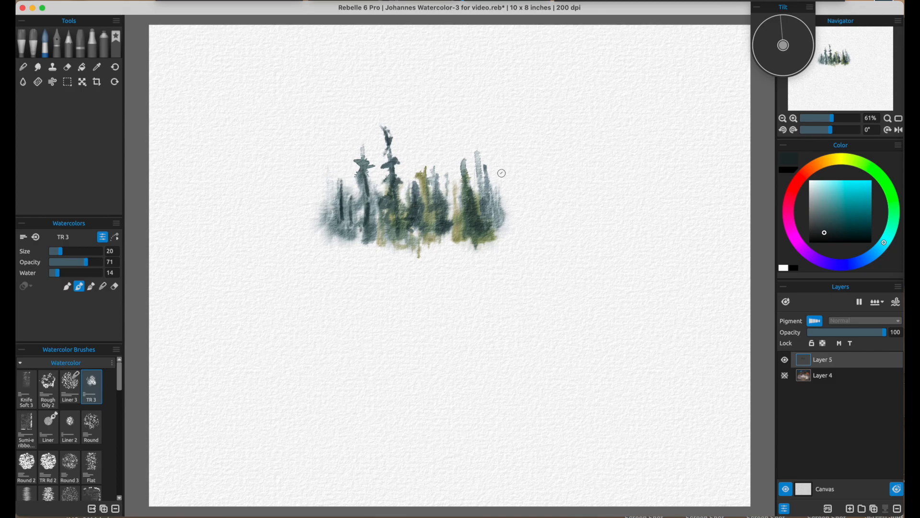
Darken the trunks at the right and left ends and extend the leftmost tree upward with a tall branched top.
mouse_move(456, 178)
mouse_down()
mouse_move(452, 204)
mouse_move(479, 180)
mouse_move(478, 216)
mouse_up()
drag(494, 181, 495, 226)
drag(341, 192, 342, 221)
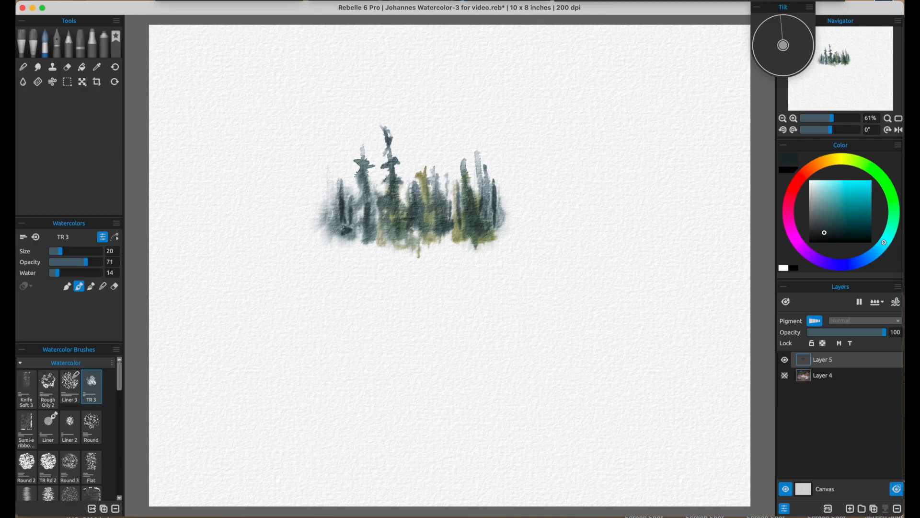
drag(337, 216, 338, 144)
drag(342, 191, 338, 164)
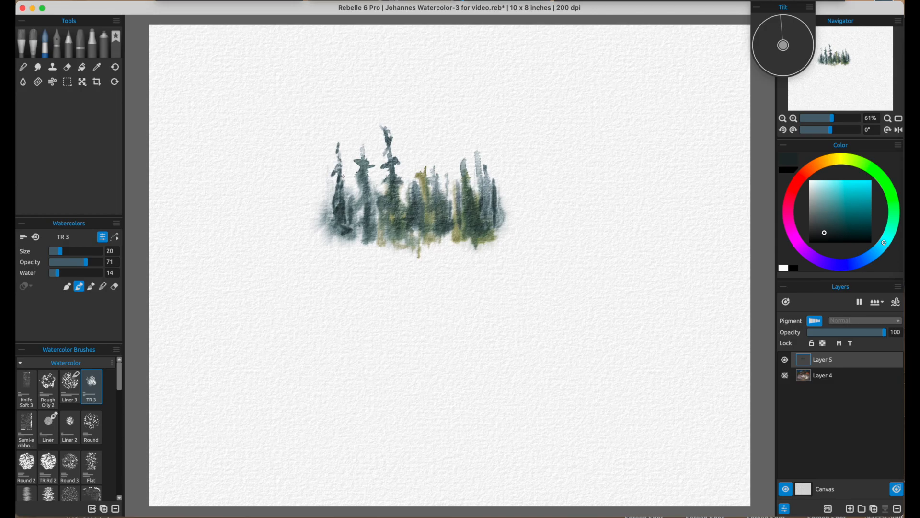
Add dark vertical strokes throughout the group, including a tall pointed trunk in the right half, to deepen the tree masses.
drag(379, 156, 382, 223)
drag(357, 186, 357, 226)
mouse_move(425, 166)
mouse_down()
mouse_move(420, 213)
mouse_move(411, 207)
mouse_move(438, 218)
mouse_up()
drag(465, 144, 467, 214)
mouse_move(453, 172)
mouse_down()
mouse_move(454, 210)
mouse_move(486, 215)
mouse_up()
drag(427, 216, 436, 219)
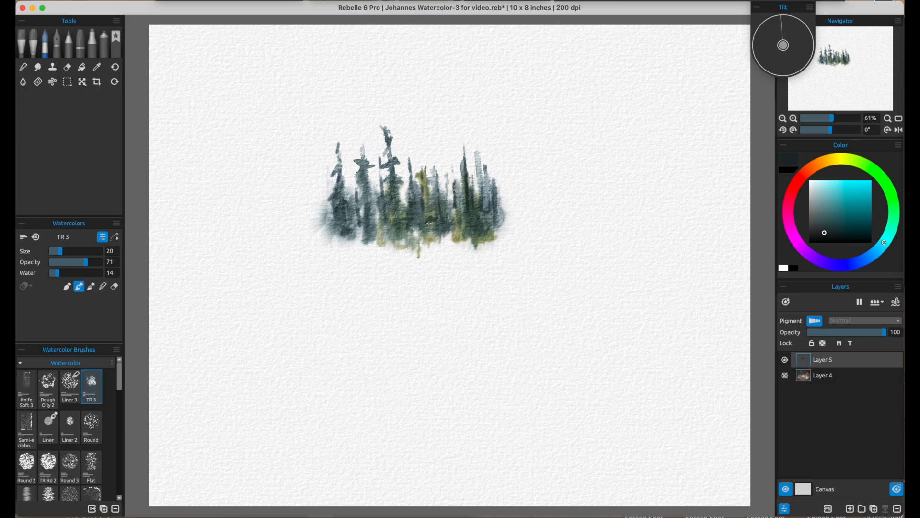
drag(404, 190, 405, 223)
drag(480, 174, 486, 216)
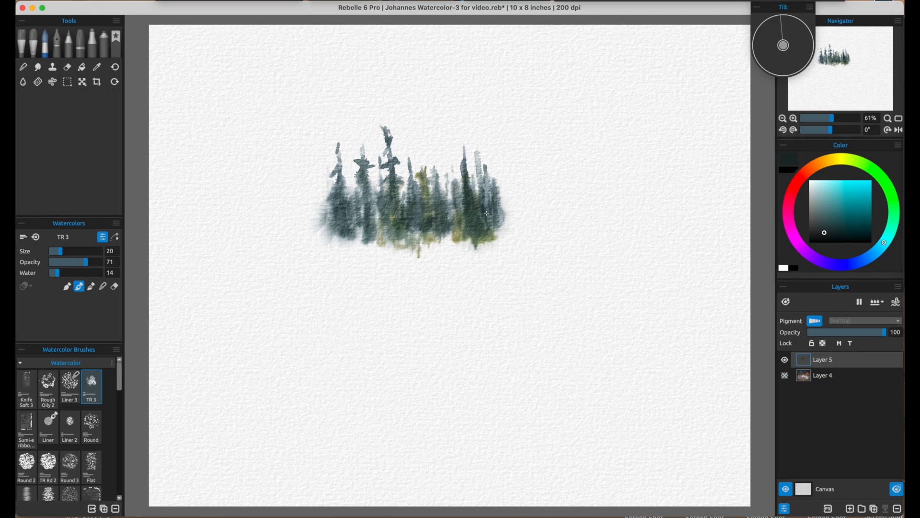
Try extra dark strokes on the right-hand trunk and the leftmost tree, and undo them.
drag(480, 154, 479, 225)
drag(342, 190, 342, 232)
key(super+z)
key(super+z)
key(super+z)
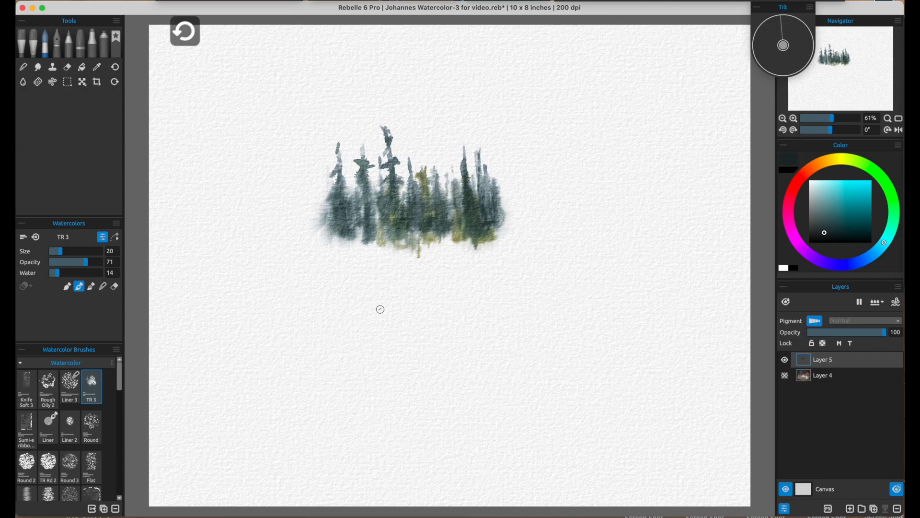
key(super+z)
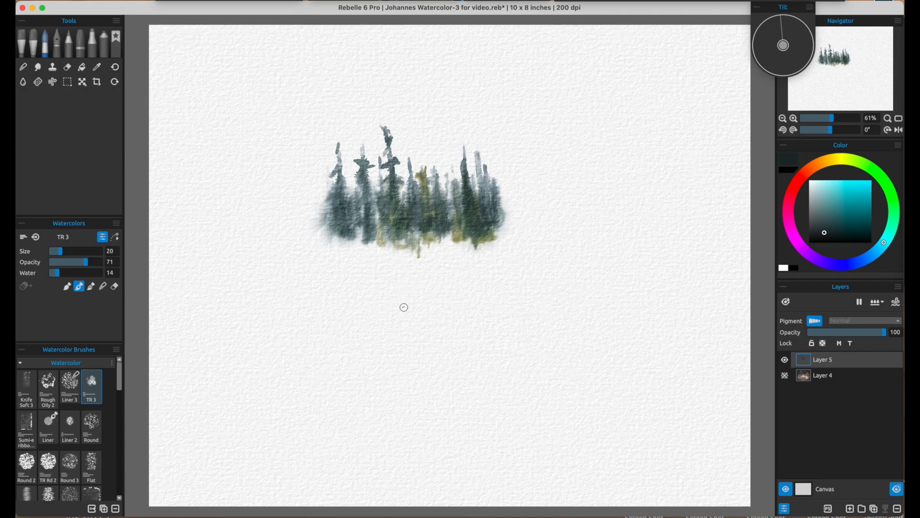
key(super+z)
key(super+z)
key(super+z)
key(super+z)
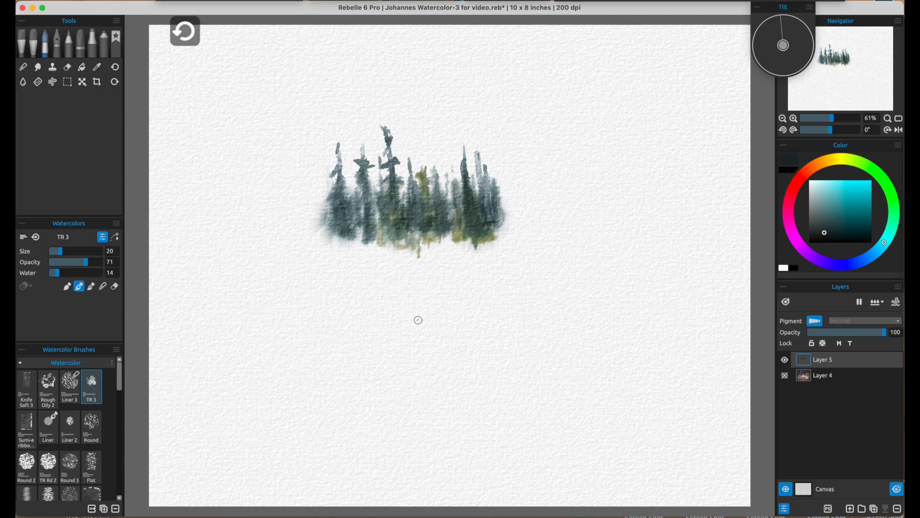
key(super+z)
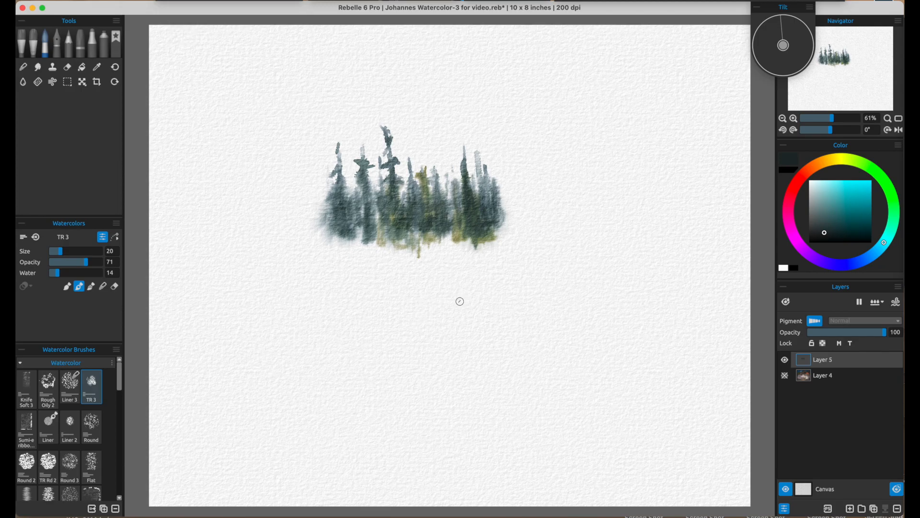
key(super+z)
Dry the layer, check its wetness with the Water tool, and return to the watercolor brush.
click(23, 82)
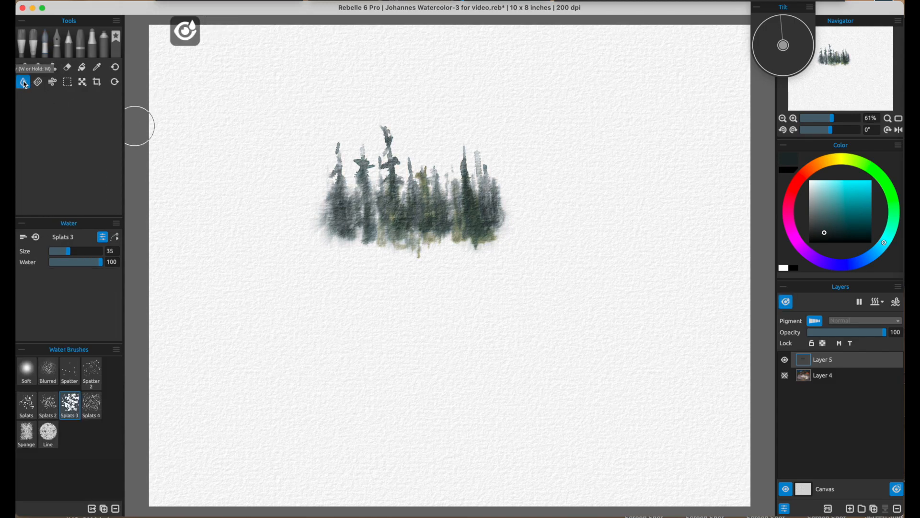
click(45, 48)
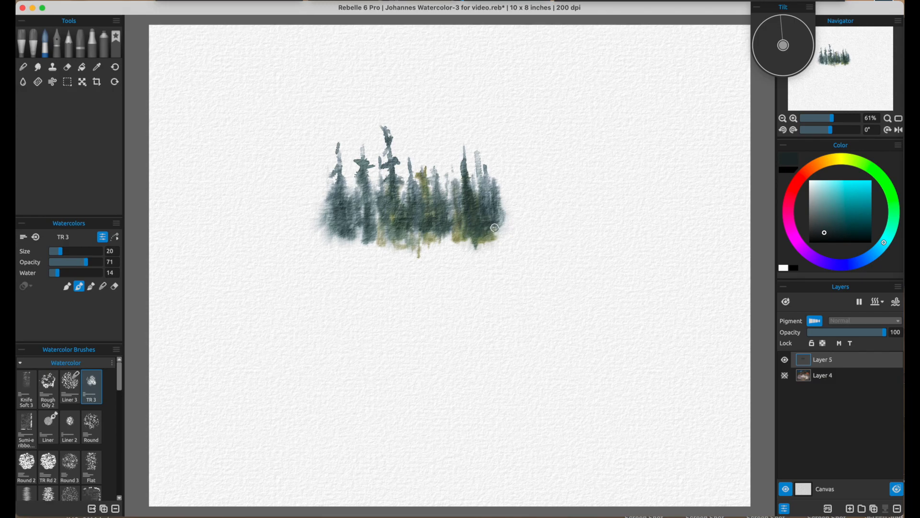
Compare the trees with the finished painting on Layer 4, and hide that layer again.
click(785, 375)
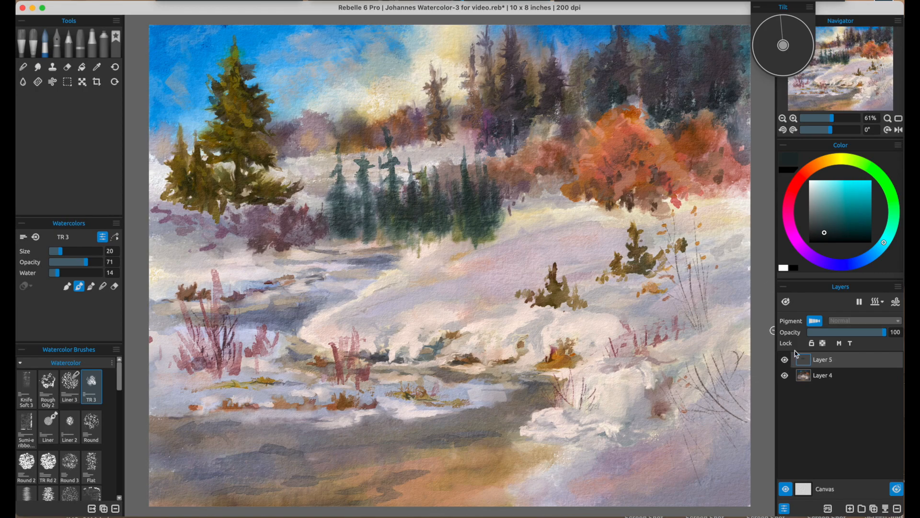
click(785, 376)
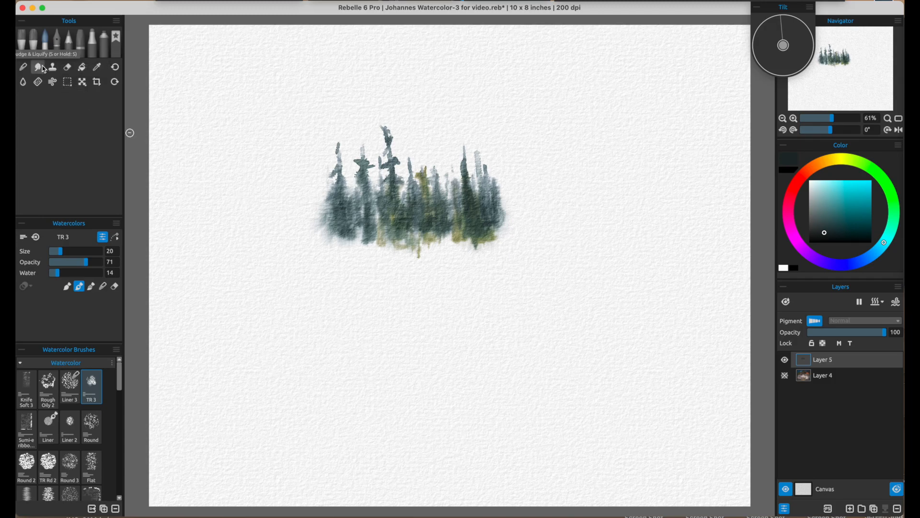
Liquify the tall right-hand tree with the Spikey 2 brush to push out branch shapes, reducing the size to 18.
click(38, 68)
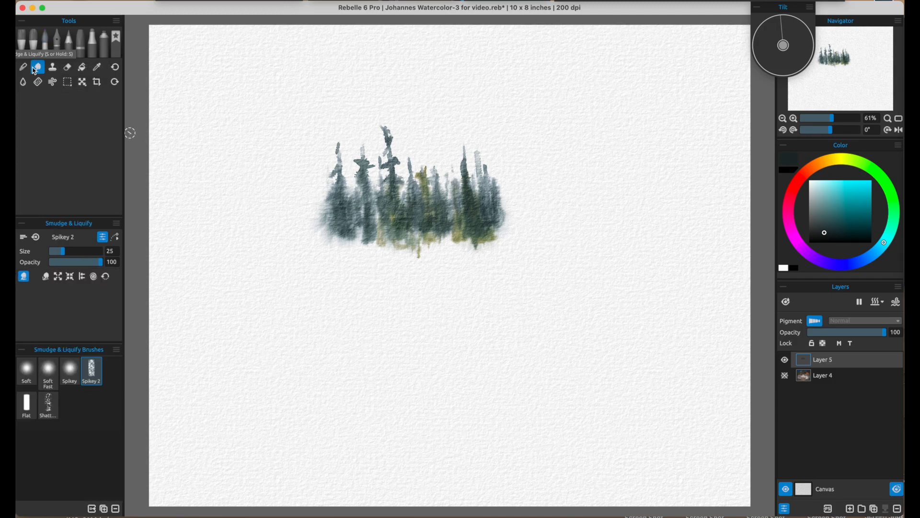
click(46, 278)
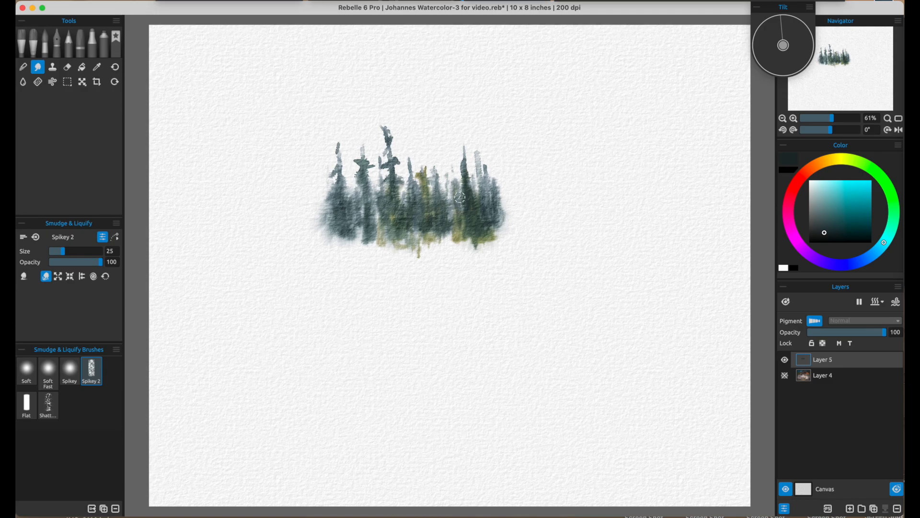
drag(455, 192, 467, 182)
key(bracketleft)
drag(465, 177, 464, 169)
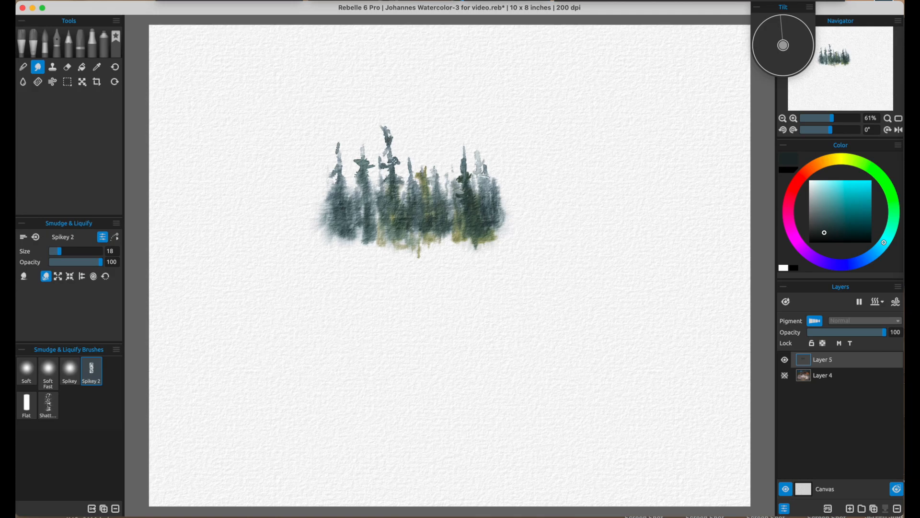
Push out branch shapes on the tallest tree, the leftmost trees and the middle trunks with the same Liquify brush.
mouse_move(392, 162)
mouse_down()
mouse_move(391, 183)
mouse_move(387, 139)
mouse_up()
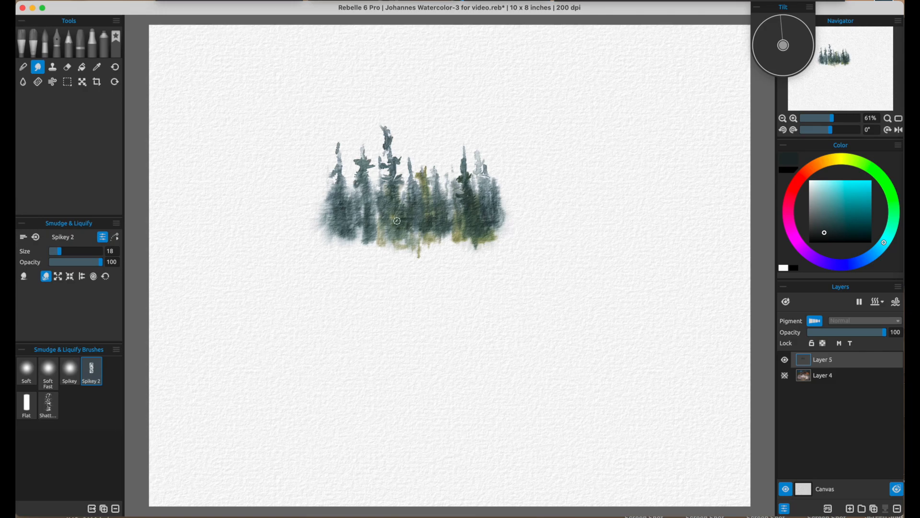
drag(345, 184, 340, 206)
drag(343, 199, 330, 196)
mouse_move(417, 185)
mouse_down()
mouse_move(418, 220)
mouse_move(434, 175)
mouse_move(411, 215)
mouse_move(420, 202)
mouse_up()
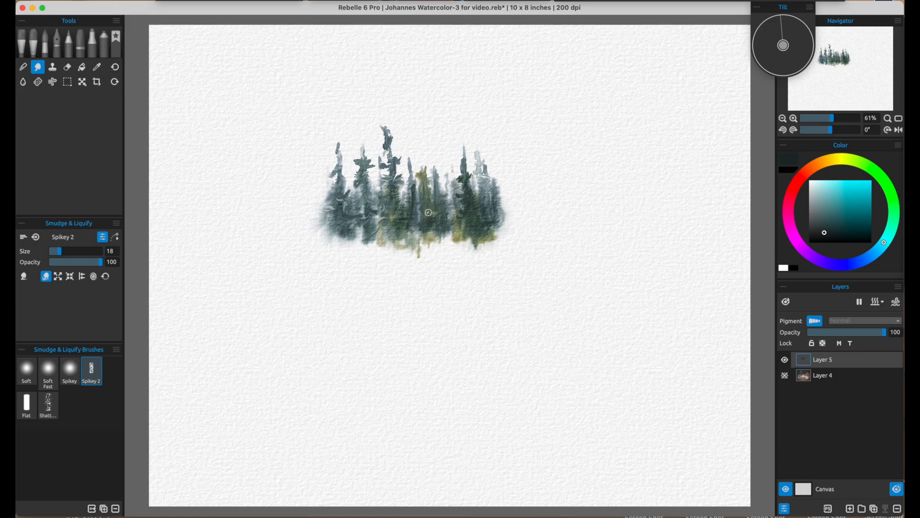
Push out branch shapes on the yellow-green middle tree and the rightmost trees with the Spikey 2 Liquify brush.
drag(423, 191, 424, 180)
drag(489, 185, 486, 209)
mouse_move(480, 164)
mouse_down()
mouse_move(482, 177)
mouse_move(484, 166)
mouse_up()
drag(483, 209, 473, 213)
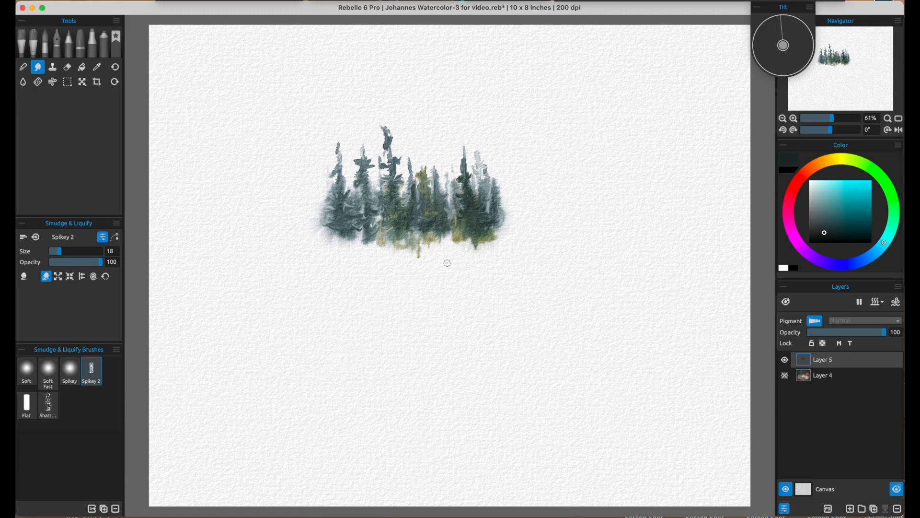
Soften the right edge and base of the tree group with the TR 3 watercolor brush in Blend mode, enlarging it to size 30.
click(46, 46)
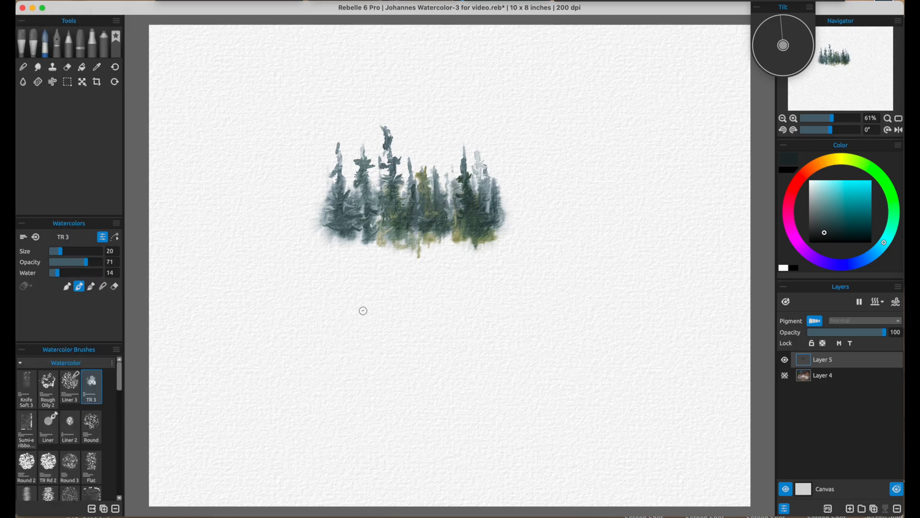
click(102, 286)
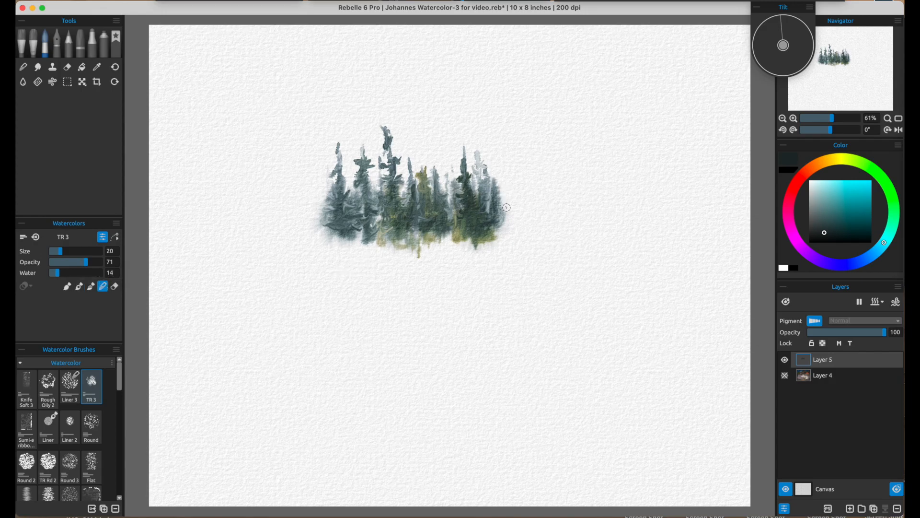
drag(501, 191, 497, 188)
key(bracketright)
mouse_move(457, 242)
mouse_down()
mouse_move(484, 241)
mouse_move(460, 235)
mouse_up()
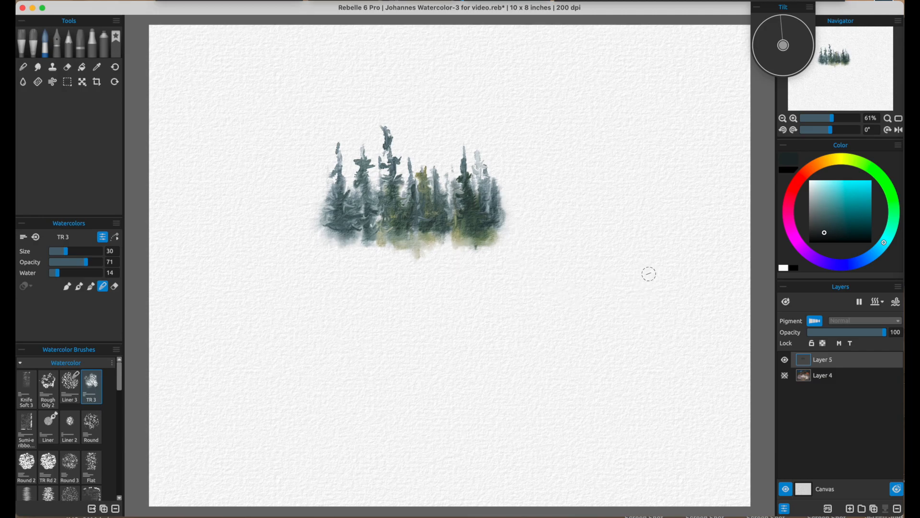
Select the whole tree group with a rectangular selection and paste a copy of it on a new layer.
click(68, 82)
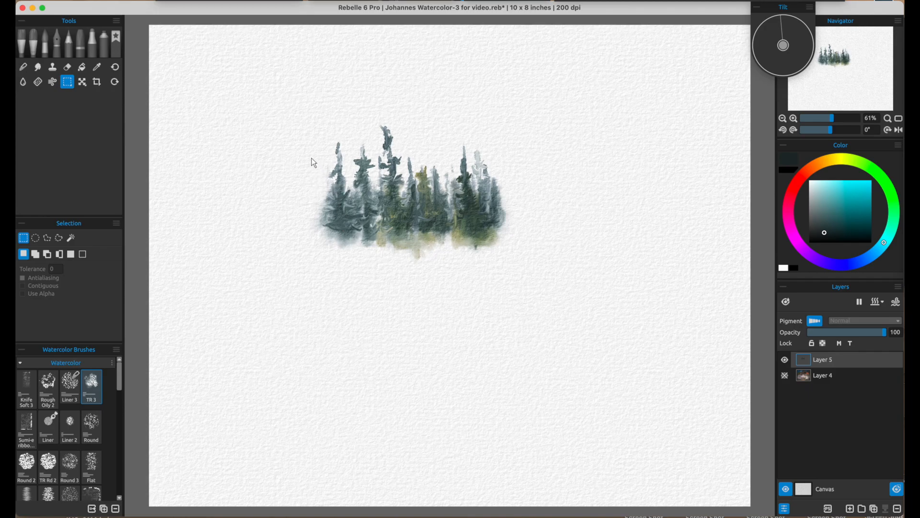
mouse_move(309, 130)
mouse_down()
mouse_move(342, 232)
mouse_move(472, 260)
mouse_move(541, 255)
mouse_up()
drag(424, 127, 421, 119)
drag(539, 242, 545, 267)
key(super+h)
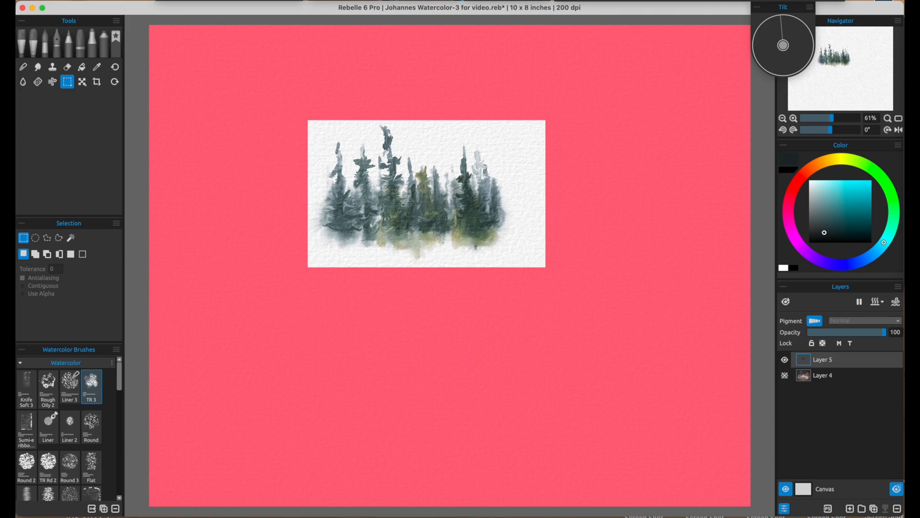
key(super+c)
key(super+v)
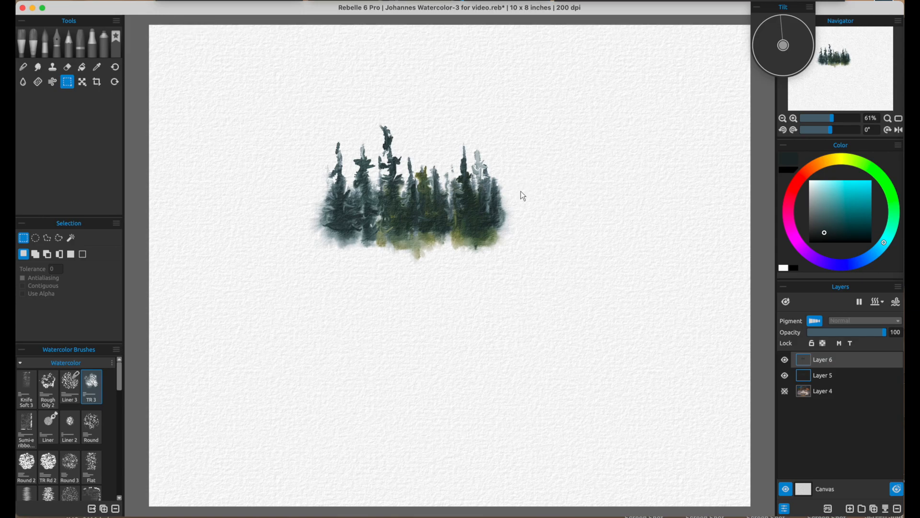
Rotate the copied trees 180° and move them below the originals as a water reflection, with the bases overlapping.
drag(403, 189, 403, 220)
click(82, 83)
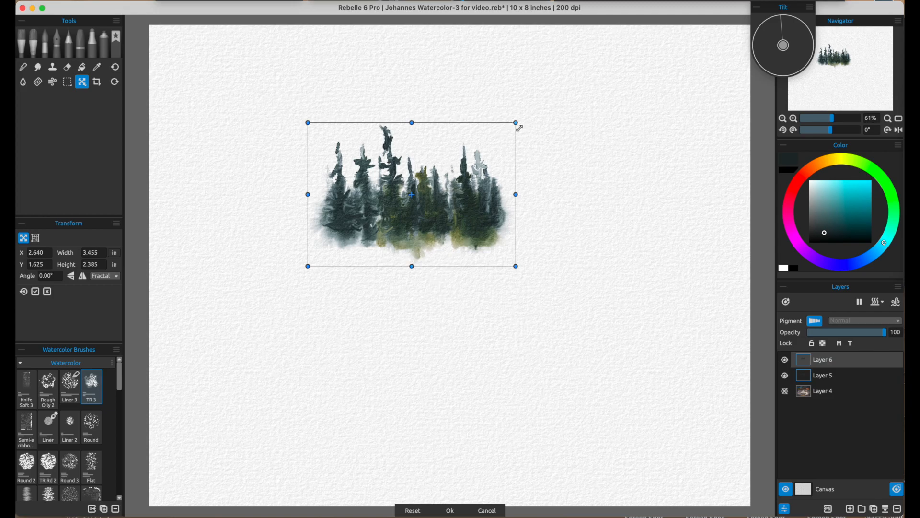
drag(519, 128, 261, 288)
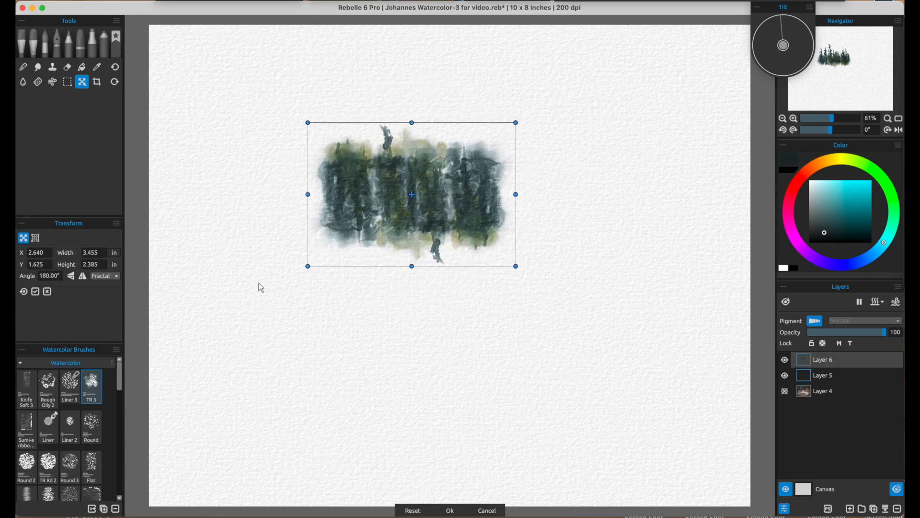
drag(387, 229, 388, 305)
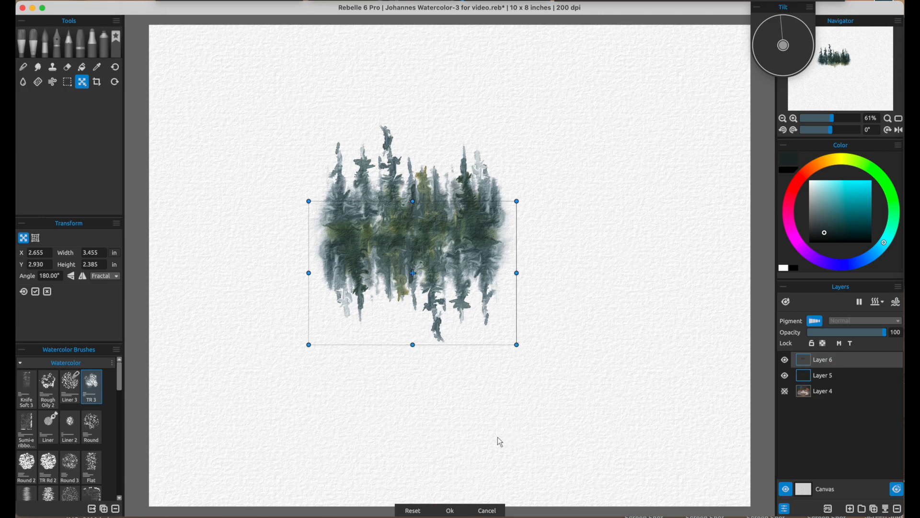
click(453, 511)
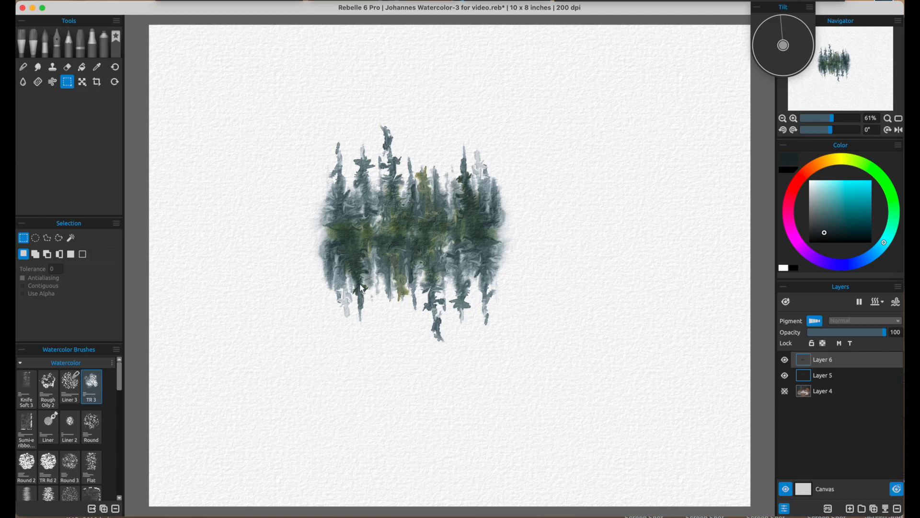
Blend the seam between trees and reflection into a horizontal waterline extending past the rightmost trees, using the TR 3 brush.
click(44, 44)
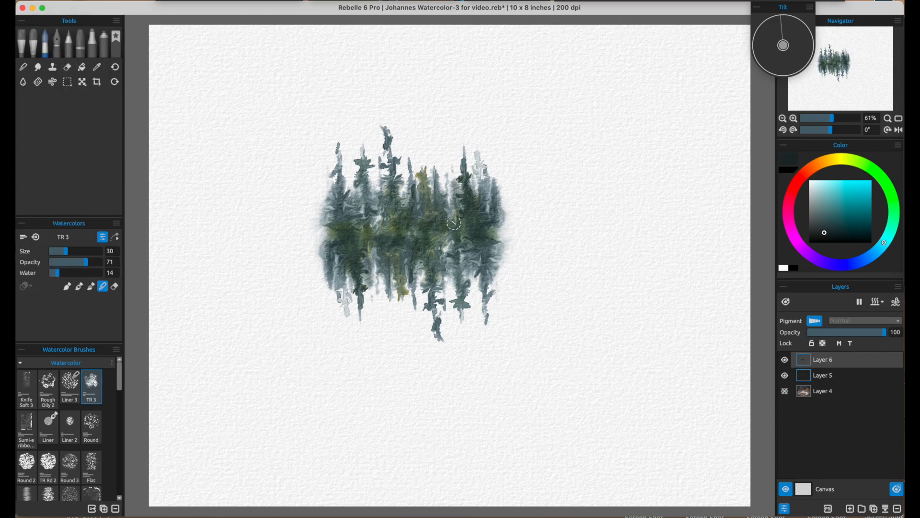
drag(380, 235, 546, 232)
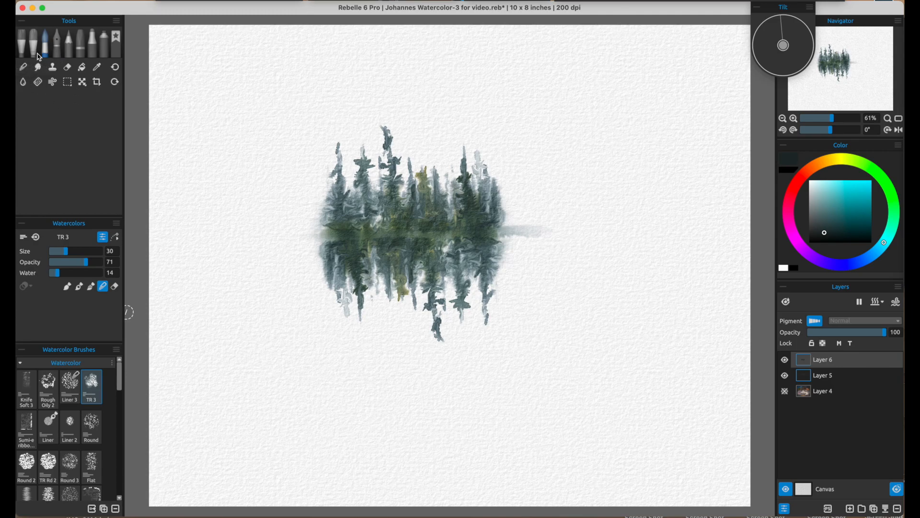
click(39, 72)
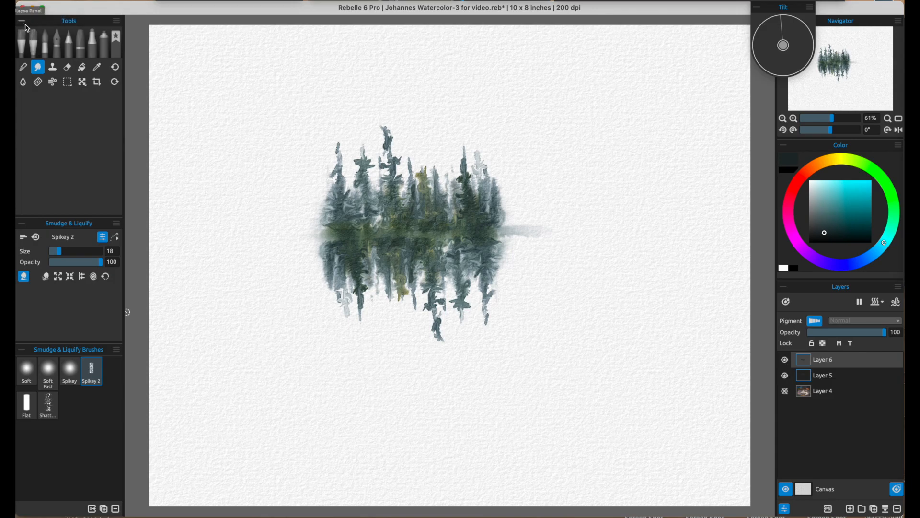
click(46, 55)
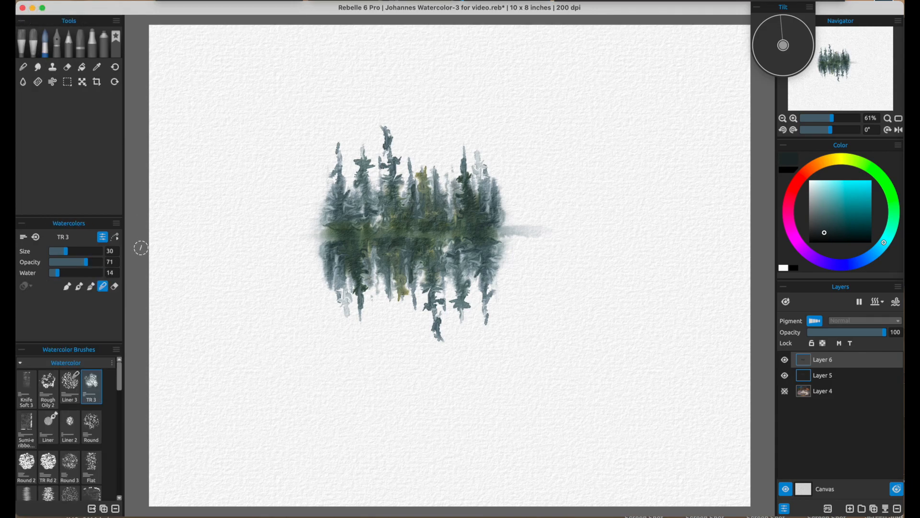